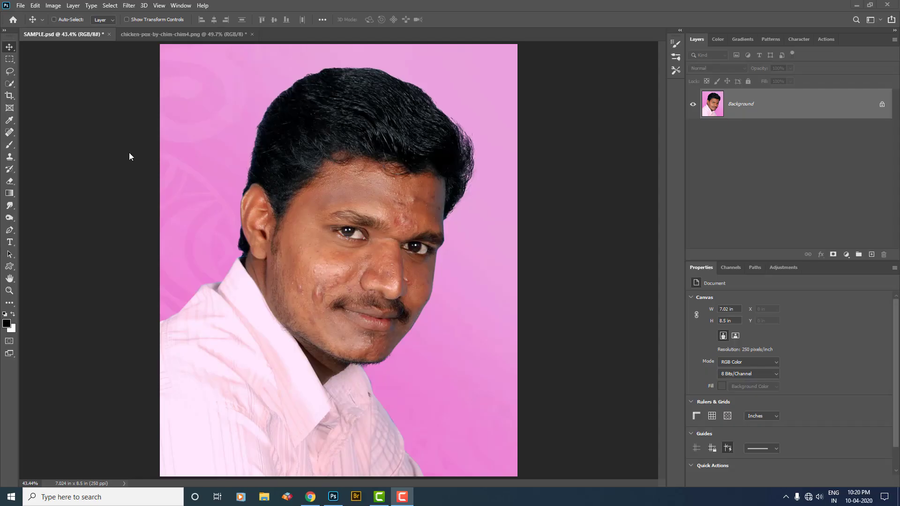
Step: Select the Clone Stamp Tool and test-clone a skin-tone spot onto the pink background
right_click(9, 156)
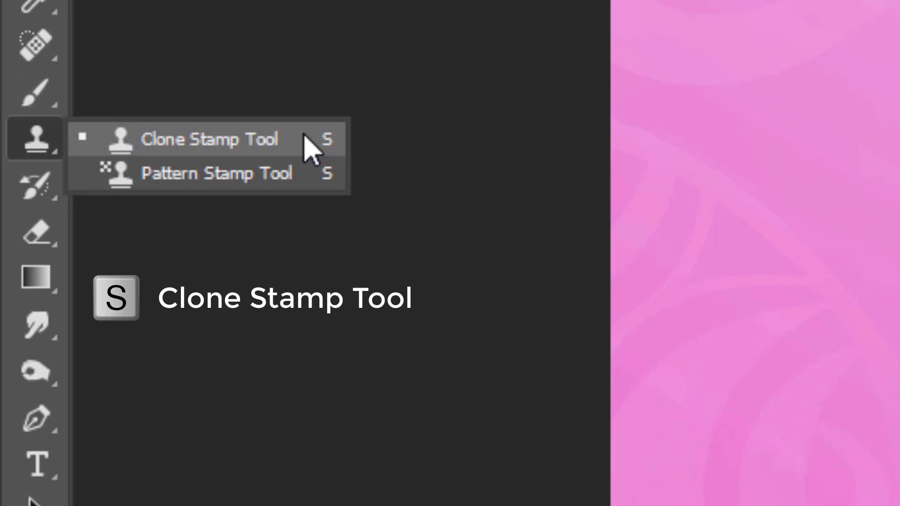
click(304, 141)
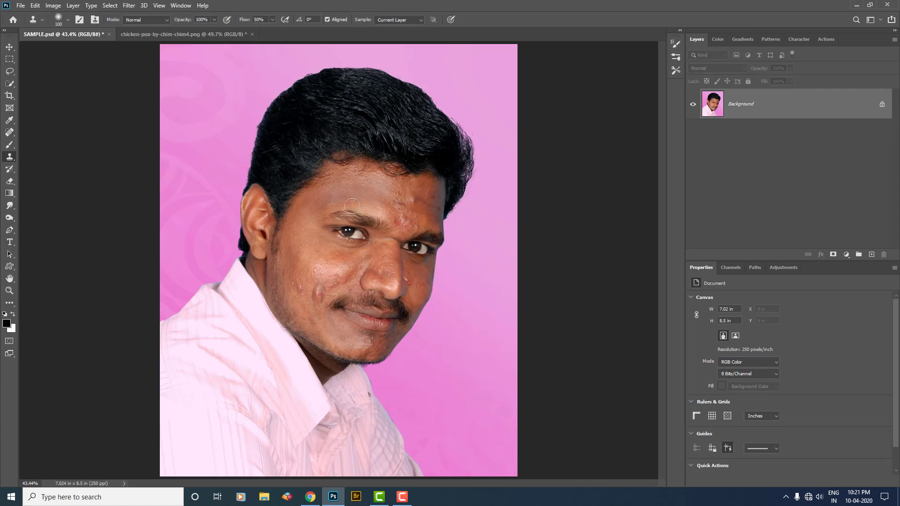
click(296, 137)
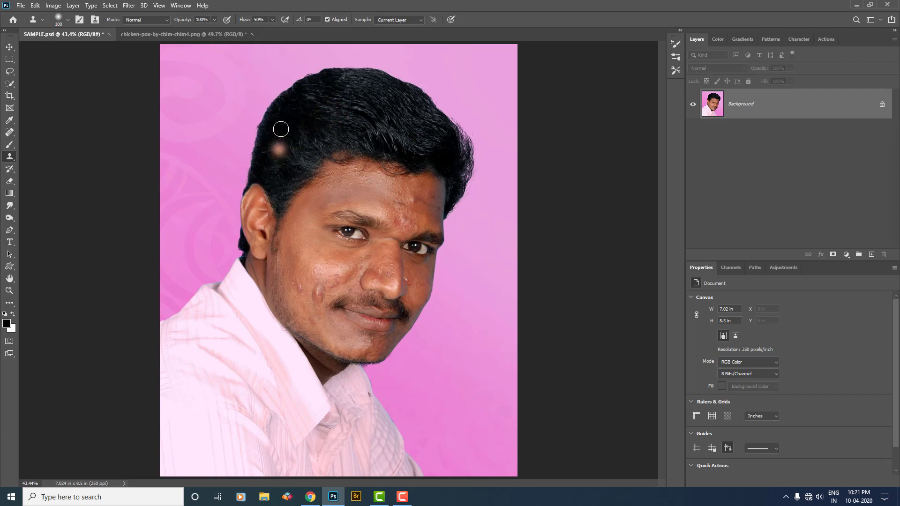
drag(289, 153, 327, 143)
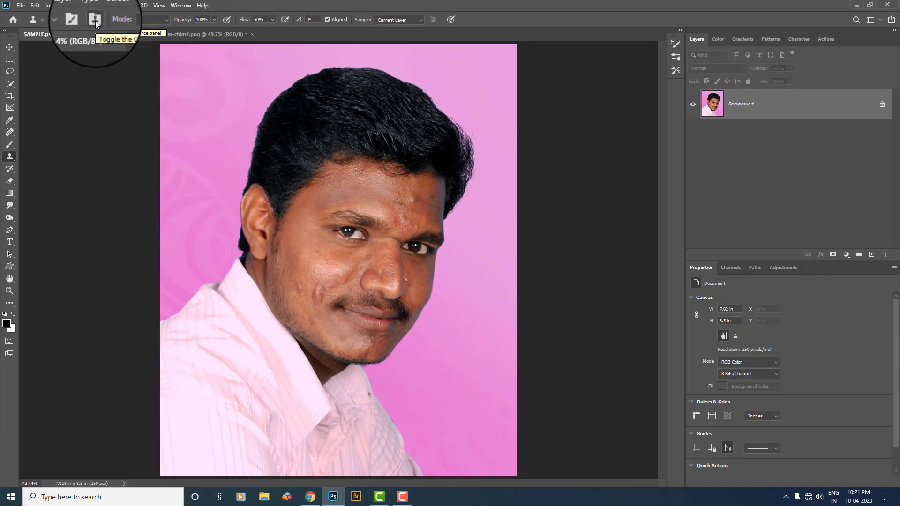
Step: Uncheck Show Overlay in the Clone Source panel so sampled pixels no longer preview in the brush
click(95, 21)
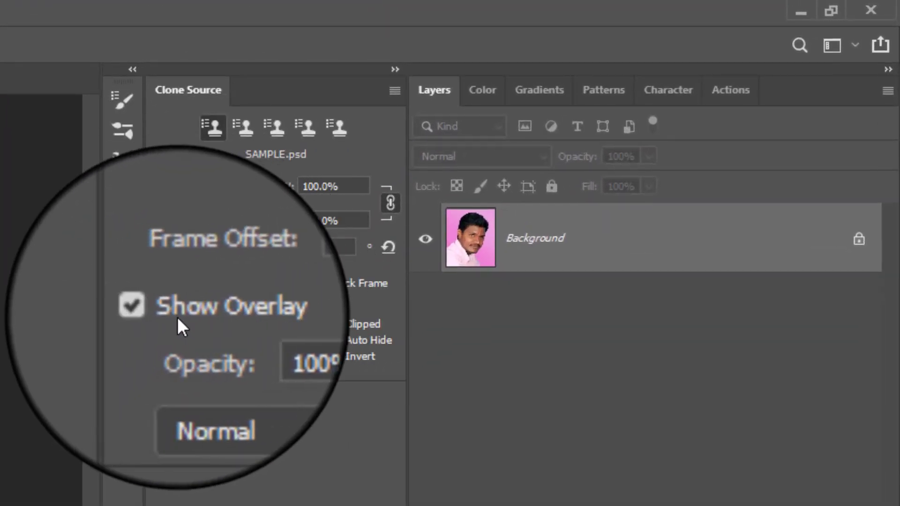
click(183, 310)
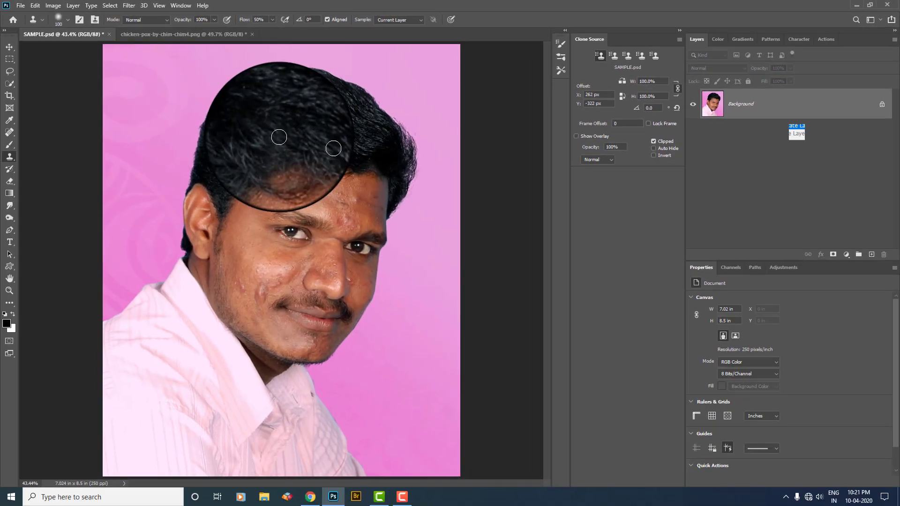
click(93, 20)
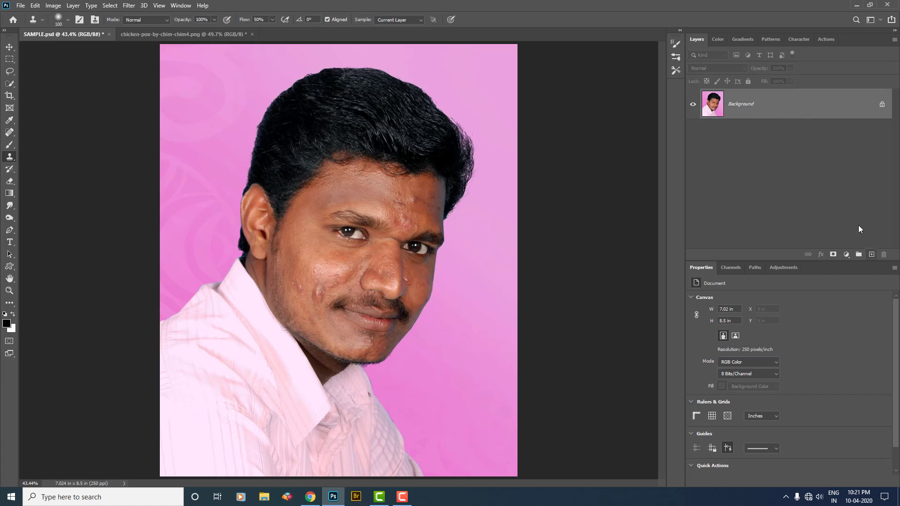
Step: Duplicate Background as Background copy and add an empty Layer 1 above it
right_click(765, 108)
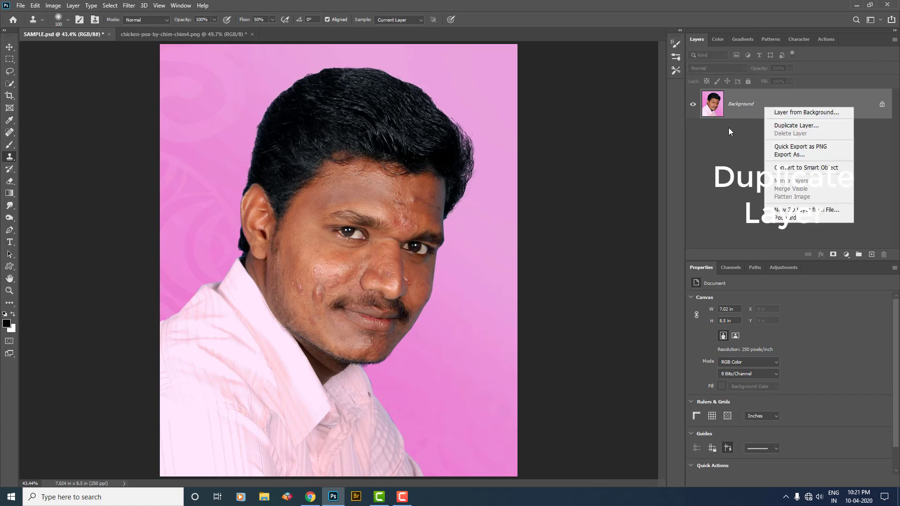
click(790, 126)
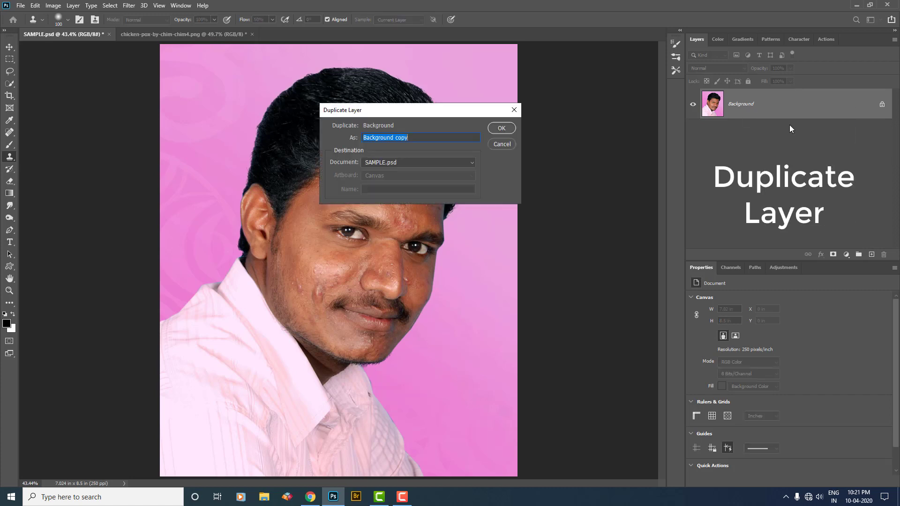
click(502, 128)
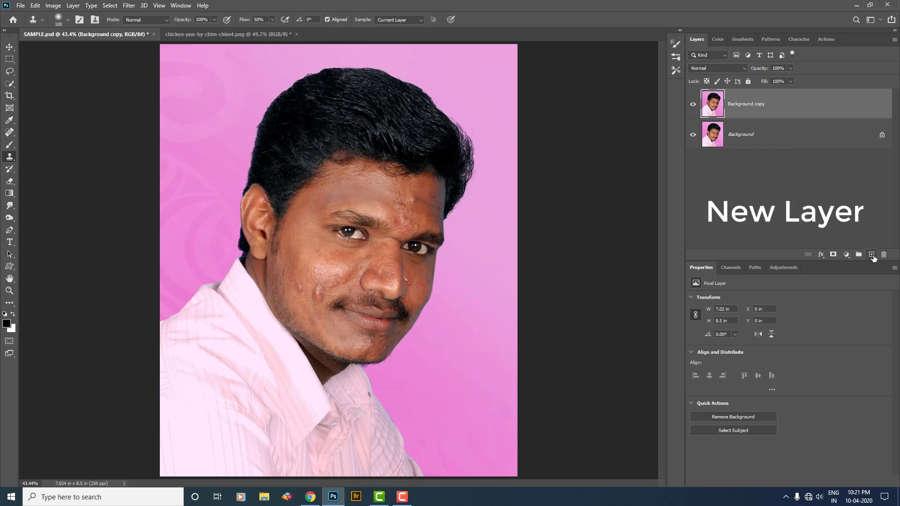
click(872, 255)
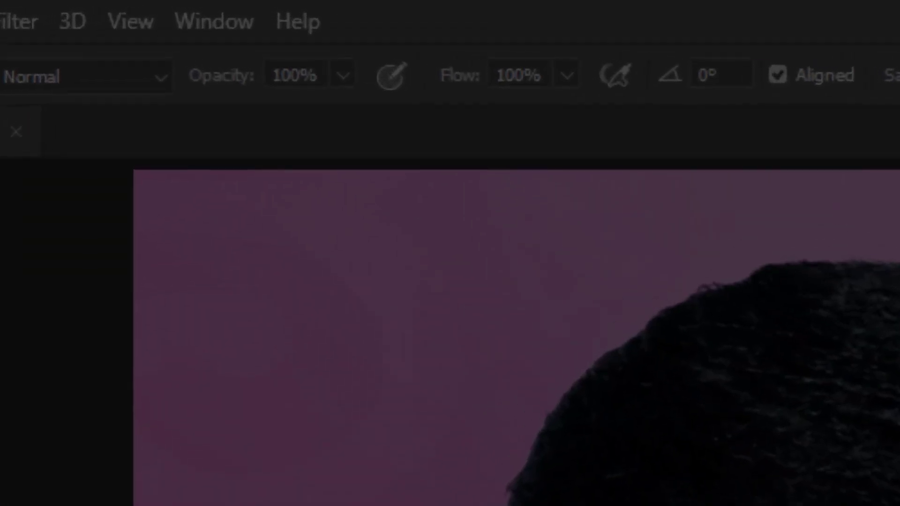
Step: Set the clone stamp Opacity and Flow both to 50%
click(221, 76)
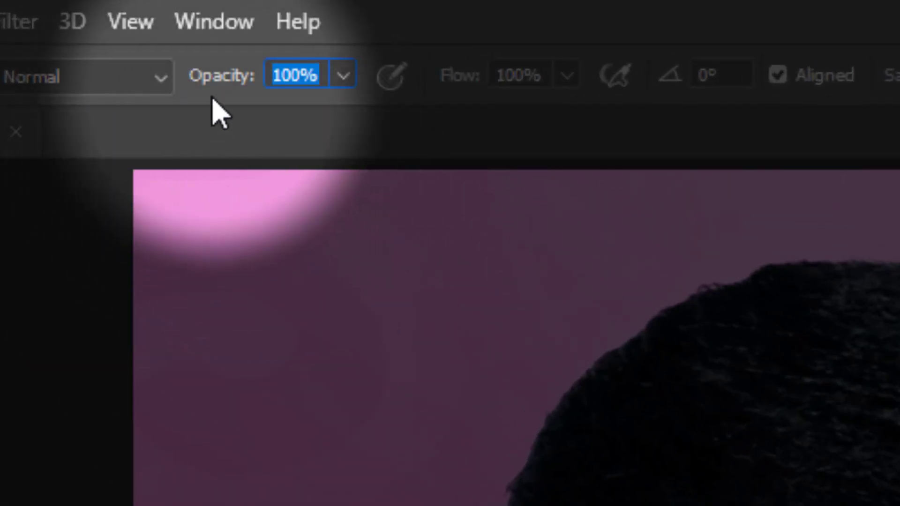
text(50)
key(Return)
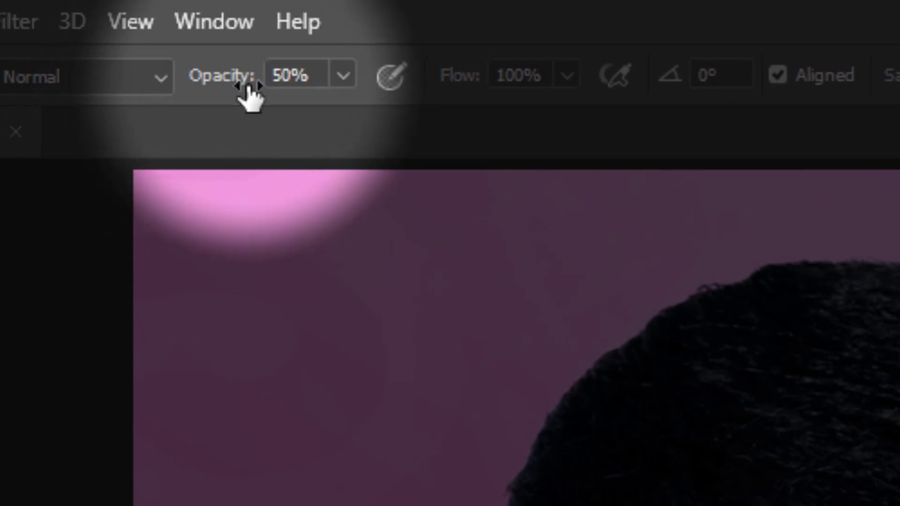
click(483, 90)
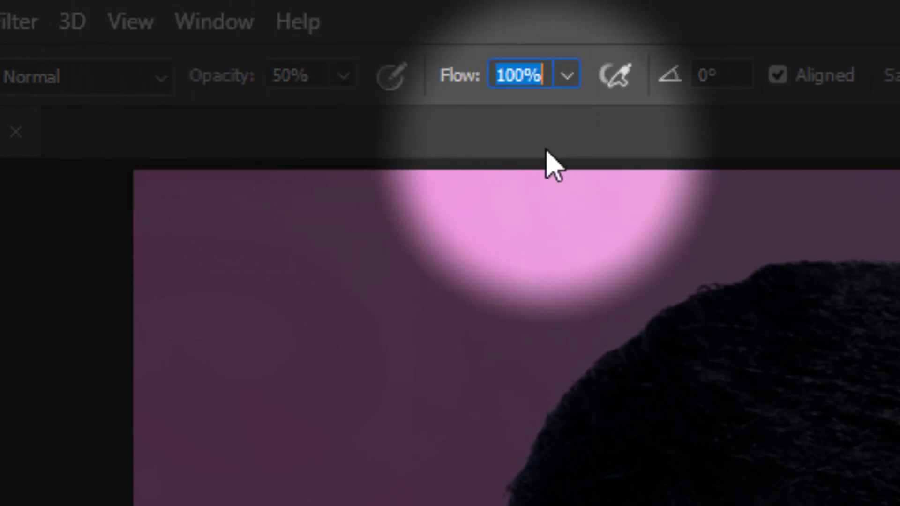
text(50)
key(Return)
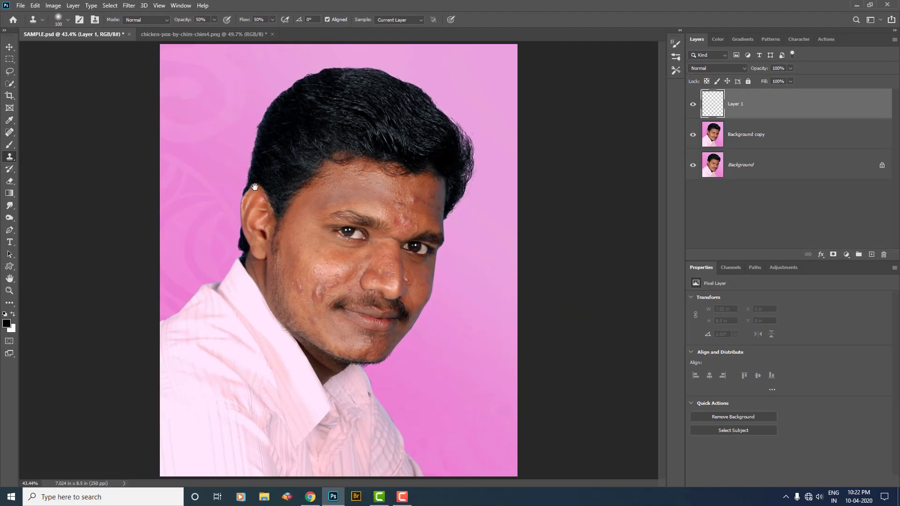
Step: Briefly view the chicken-pox example image, then return to the SAMPLE.psd portrait
scroll(363, 219, up, 3)
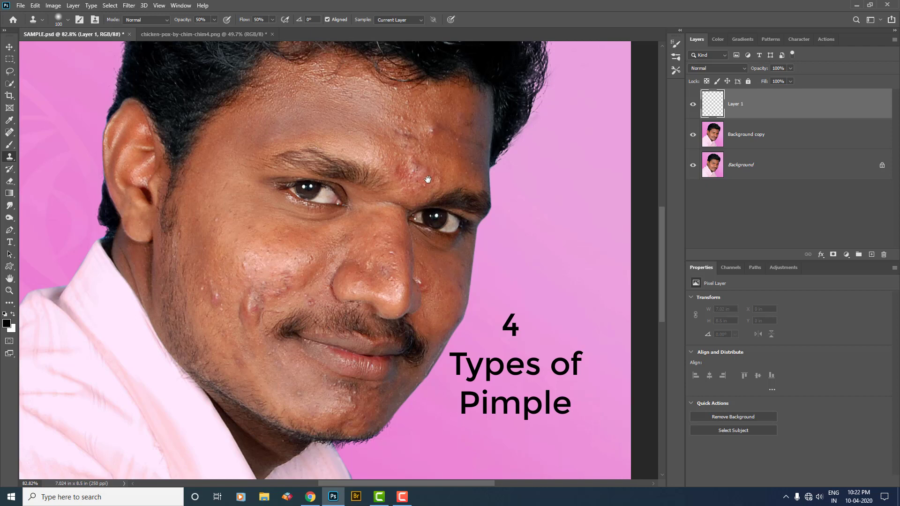
key(v)
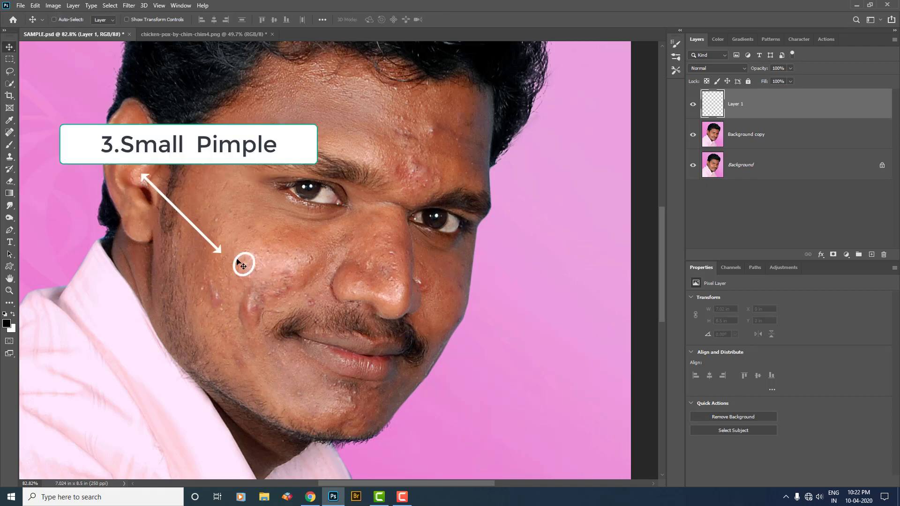
key(ctrl+Tab)
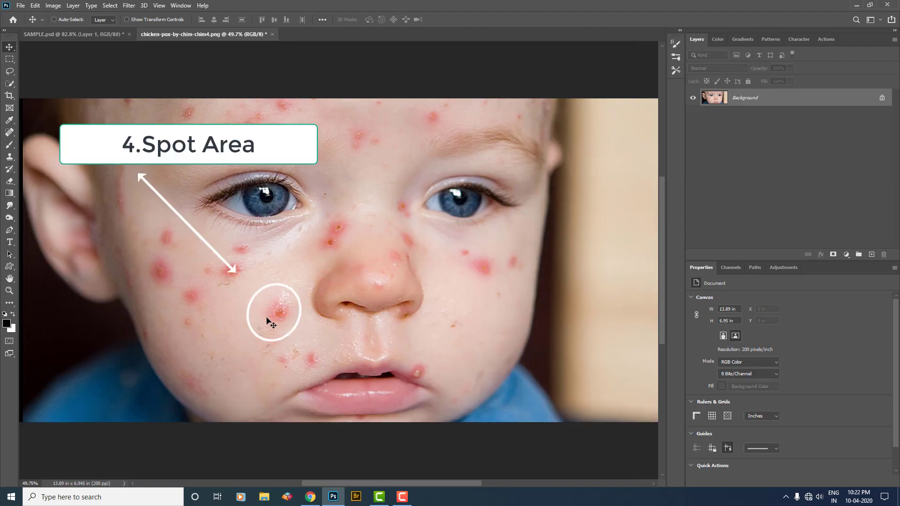
click(105, 35)
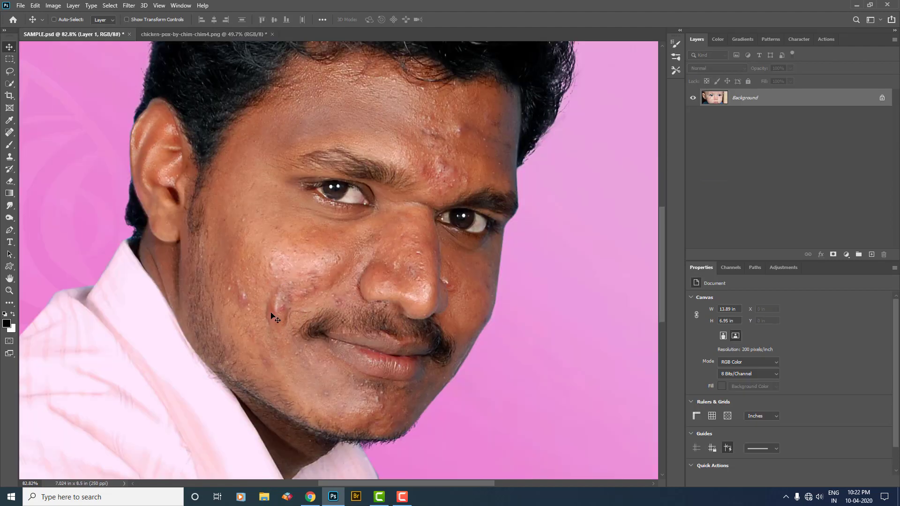
Step: Reselect the Clone Stamp and set Sample to Current & Below
click(15, 256)
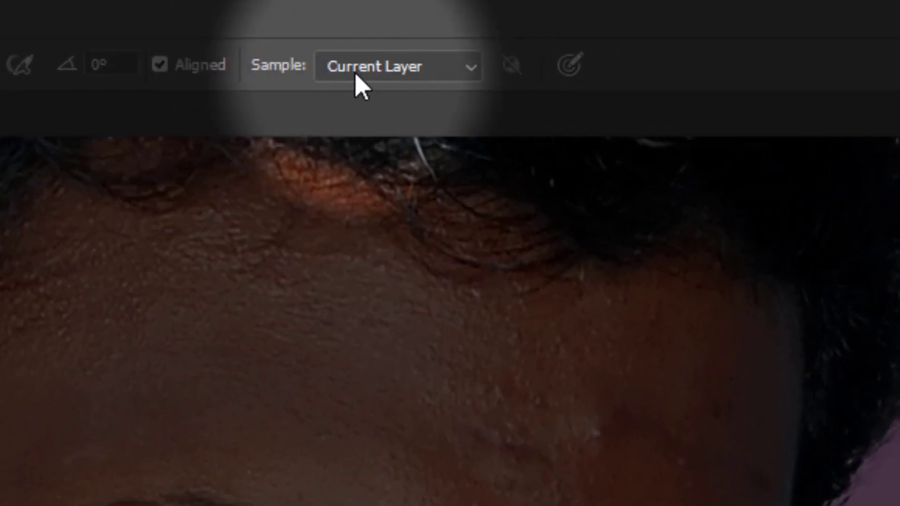
click(395, 72)
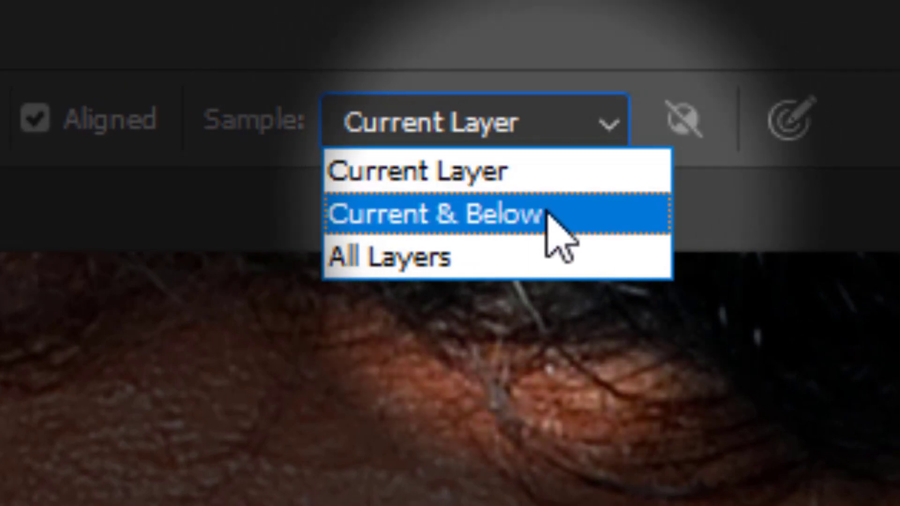
click(573, 222)
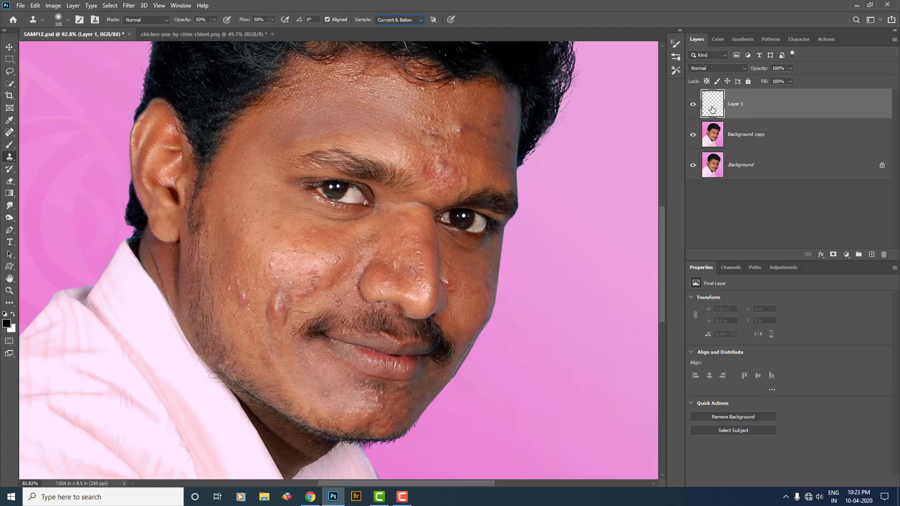
Step: Sample a clone source near the cheek scar, zoom in, and shrink the brush to 90
alt+click(262, 301)
scroll(319, 305, up, 3)
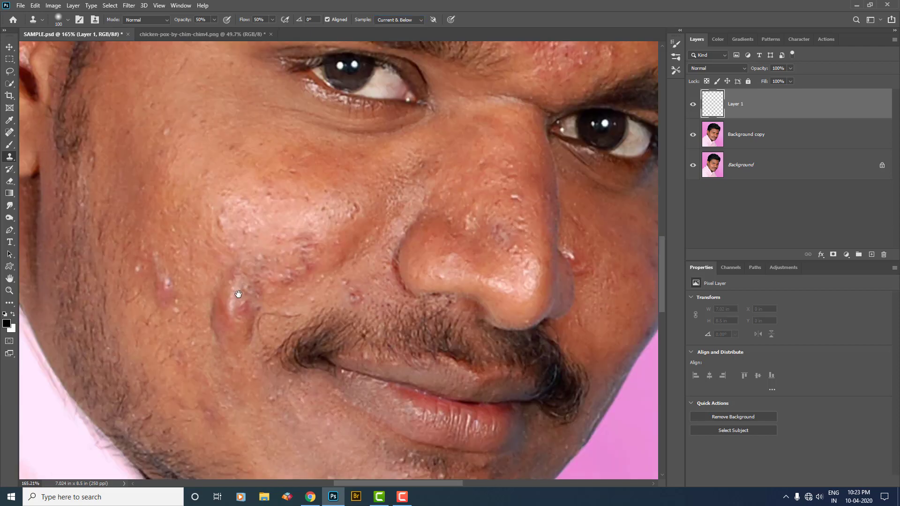
drag(197, 256, 251, 234)
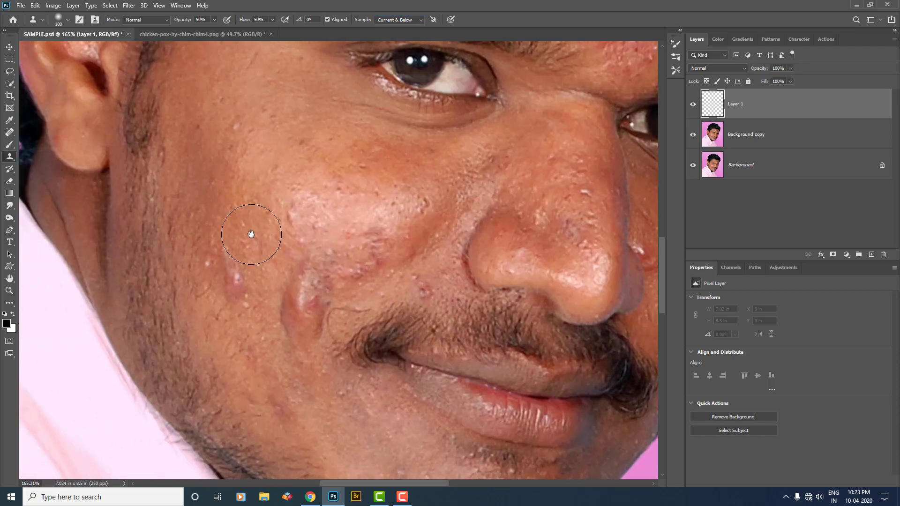
key(bracketleft)
key(bracketleft)
key(bracketleft)
key(bracketleft)
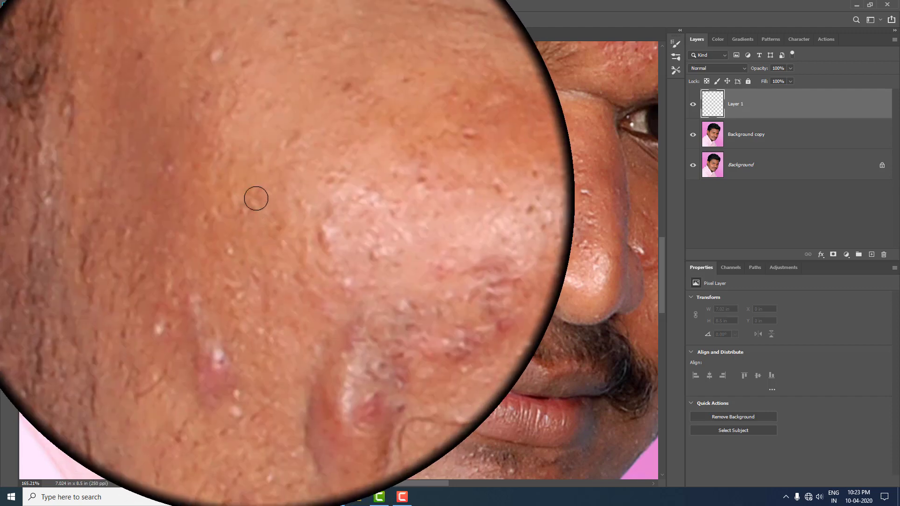
Step: Set the clone brush hardness to 25% in the brush settings
right_click(245, 225)
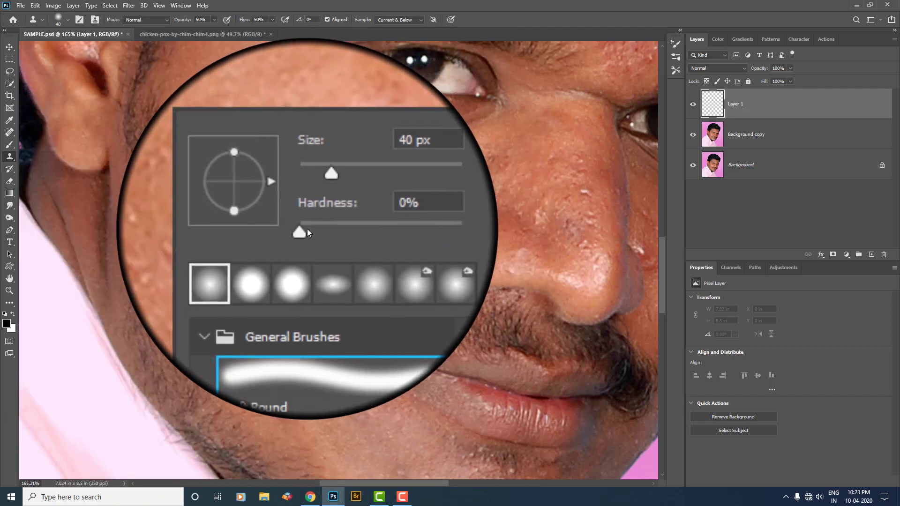
mouse_move(308, 229)
mouse_down()
mouse_move(363, 241)
mouse_move(314, 245)
mouse_up()
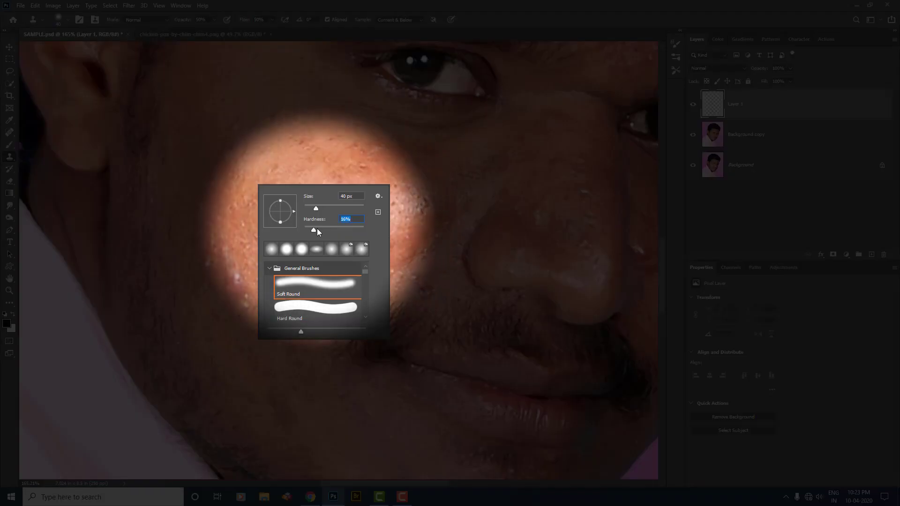
drag(317, 228, 309, 230)
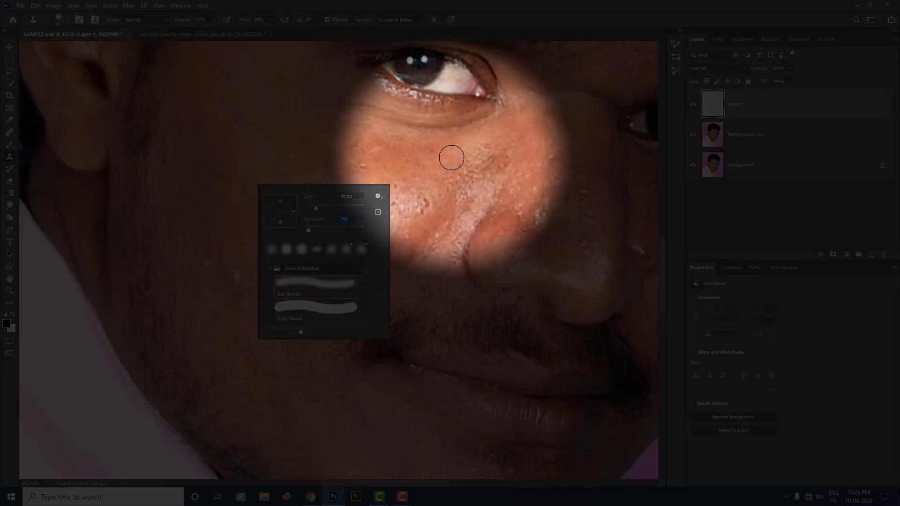
drag(309, 230, 334, 230)
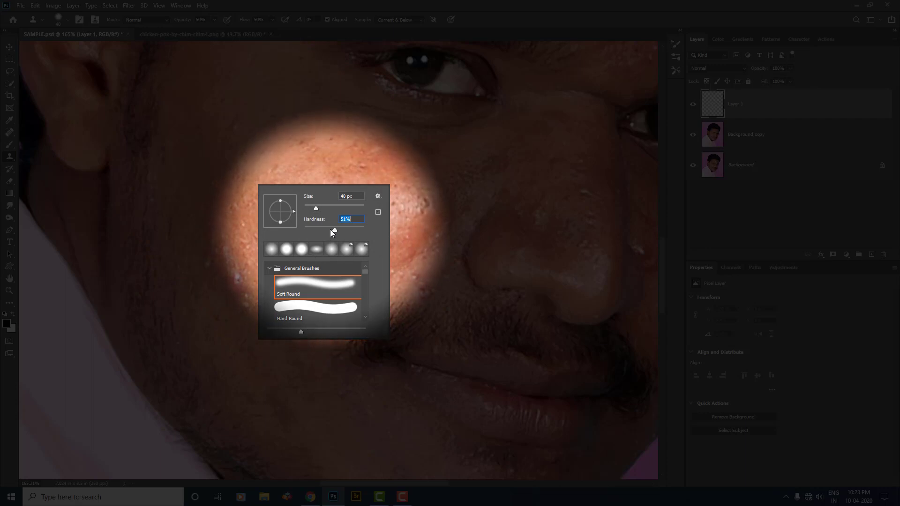
drag(334, 229, 317, 230)
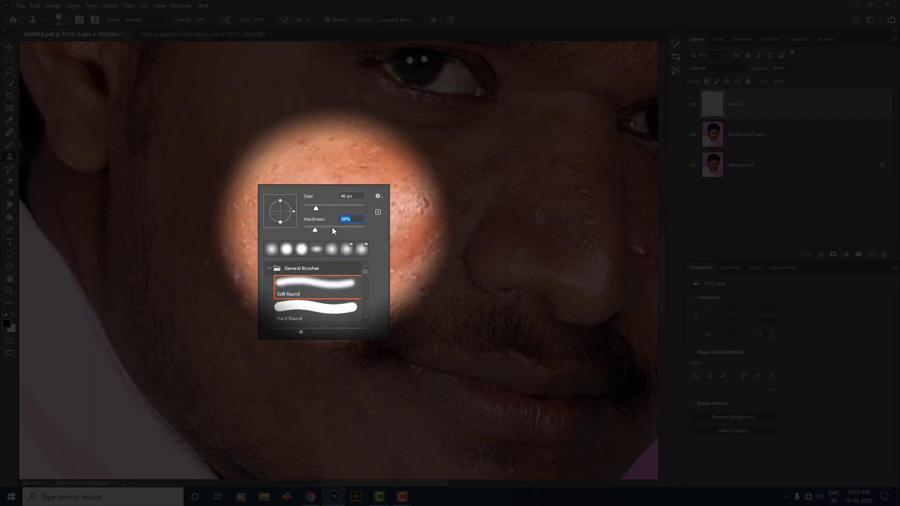
drag(315, 230, 322, 231)
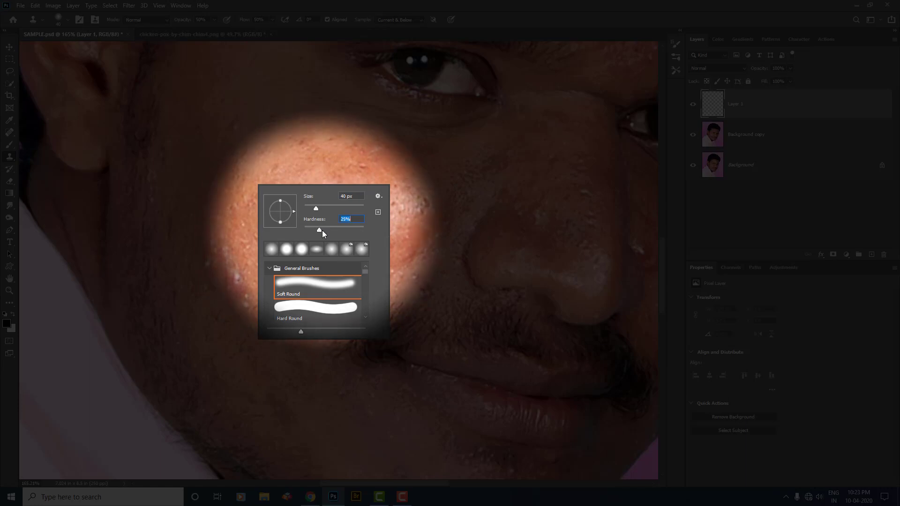
key(Return)
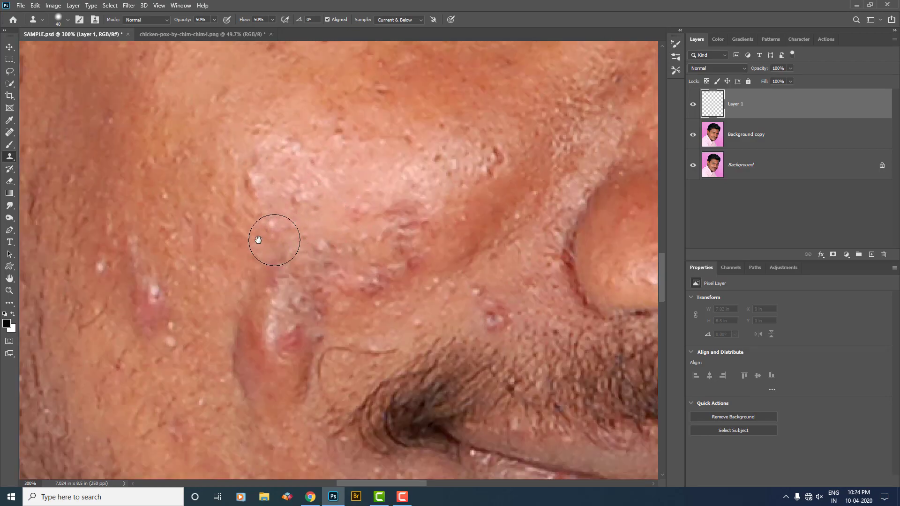
Step: Zoom into the cheek, sample clean skin, and clone over the cheek blemishes
drag(271, 241, 315, 227)
drag(230, 260, 175, 421)
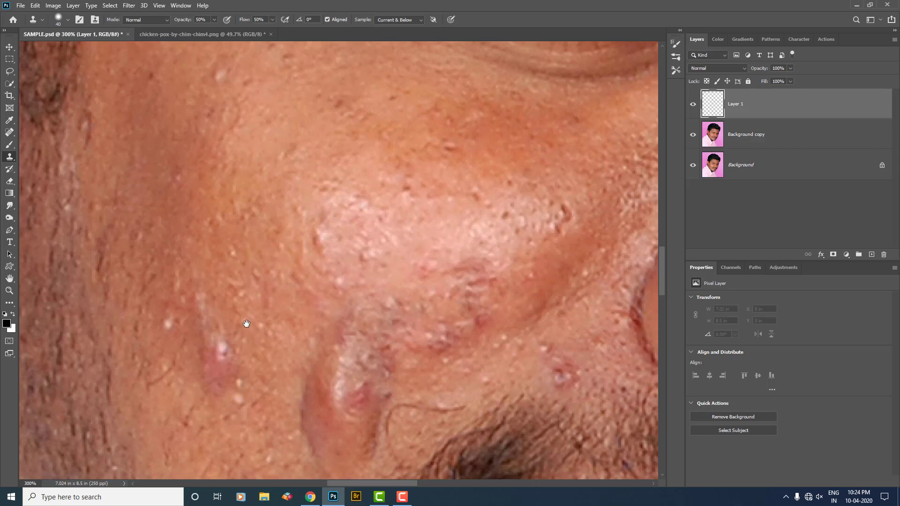
drag(245, 322, 245, 190)
mouse_move(315, 267)
mouse_down()
mouse_move(270, 263)
mouse_move(251, 222)
mouse_move(159, 339)
mouse_up()
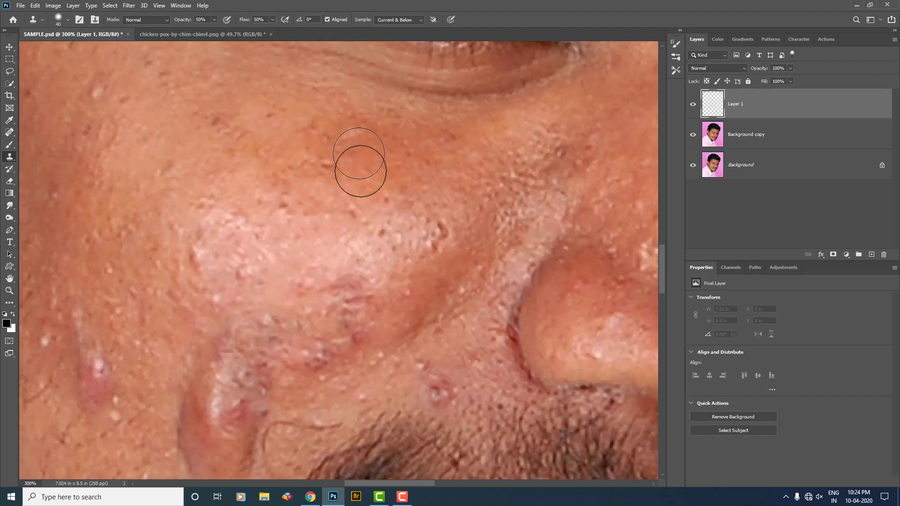
drag(311, 316, 377, 202)
scroll(234, 198, up, 1)
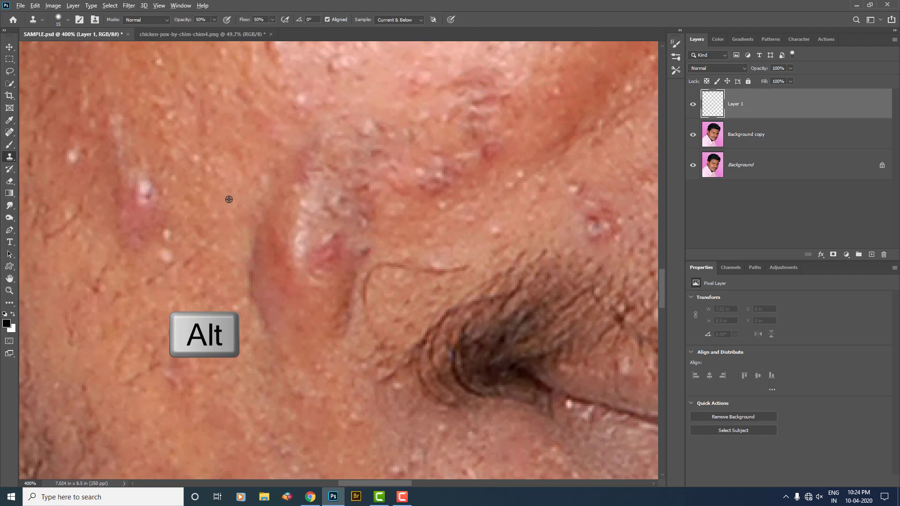
alt+click(229, 199)
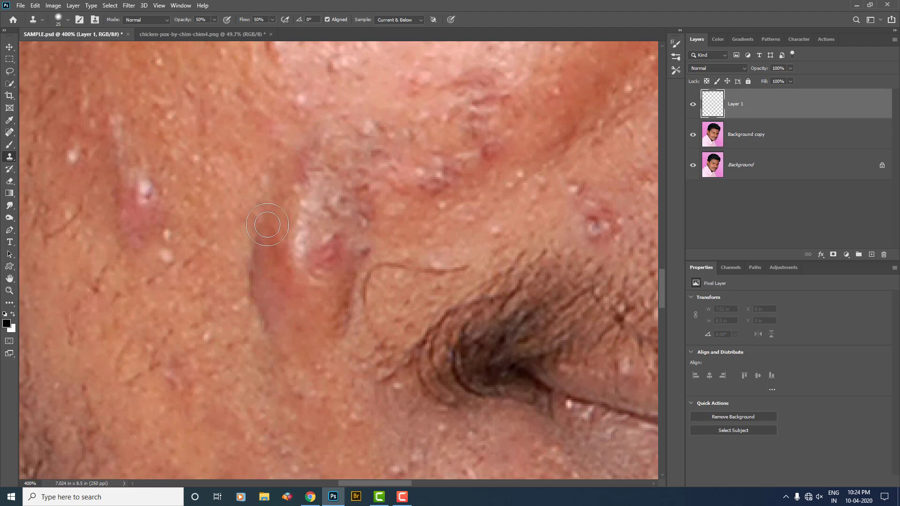
click(263, 257)
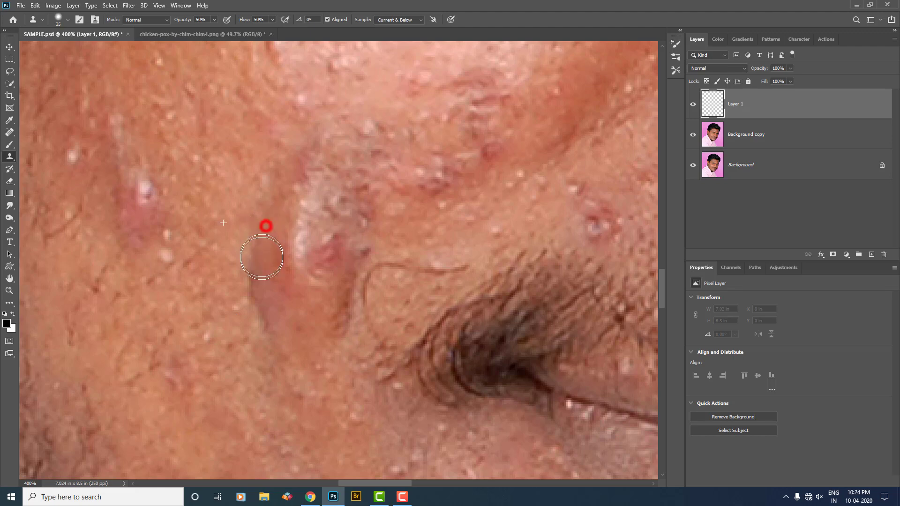
click(267, 216)
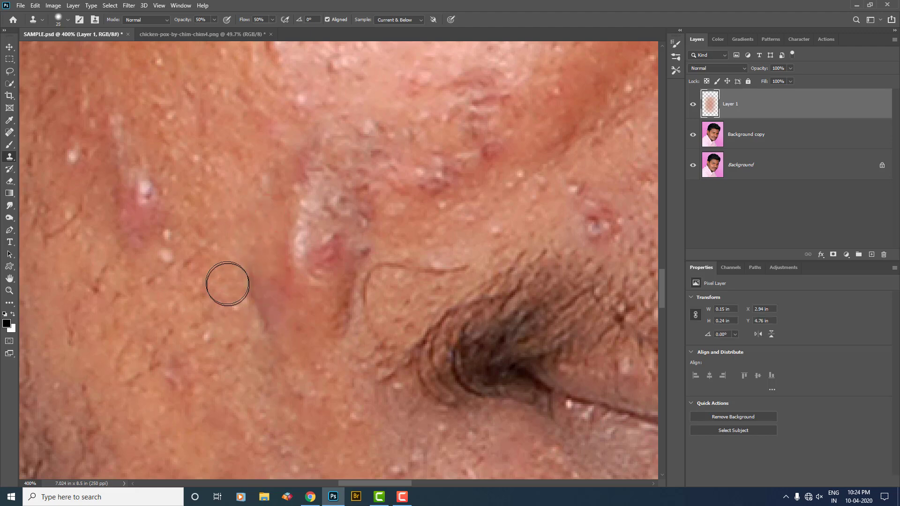
alt+click(210, 281)
drag(251, 277, 262, 327)
Step: Cover the white patch and white bumps on the cheek with cloned skin
click(364, 195)
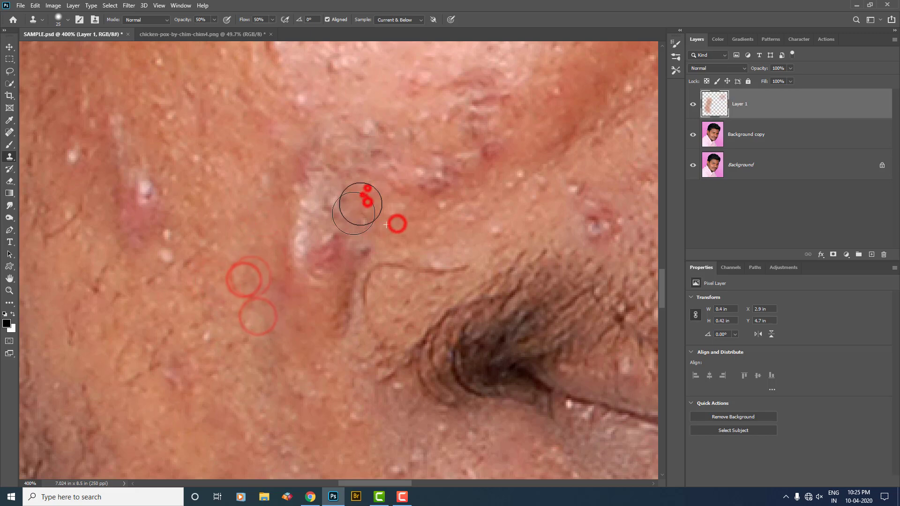
alt+click(287, 136)
drag(314, 165, 312, 182)
click(343, 317)
click(357, 248)
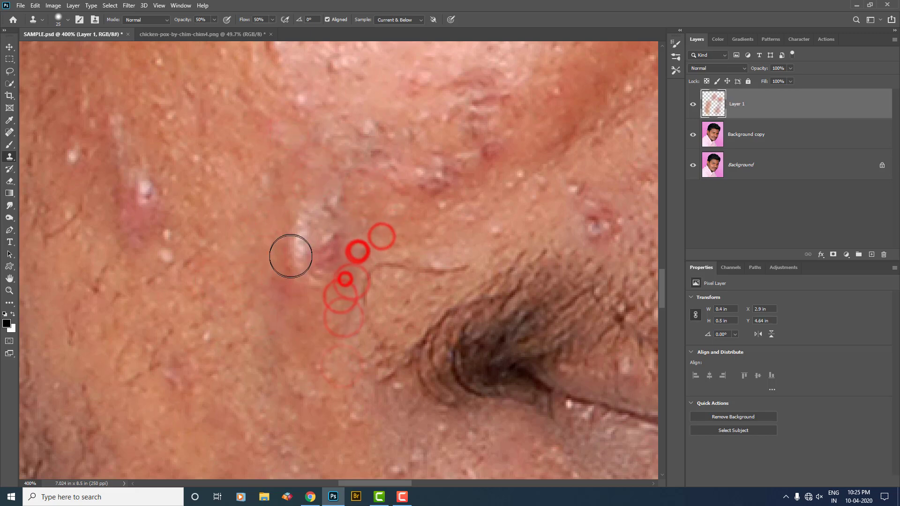
scroll(250, 256, up, 1)
click(308, 257)
click(305, 217)
click(315, 243)
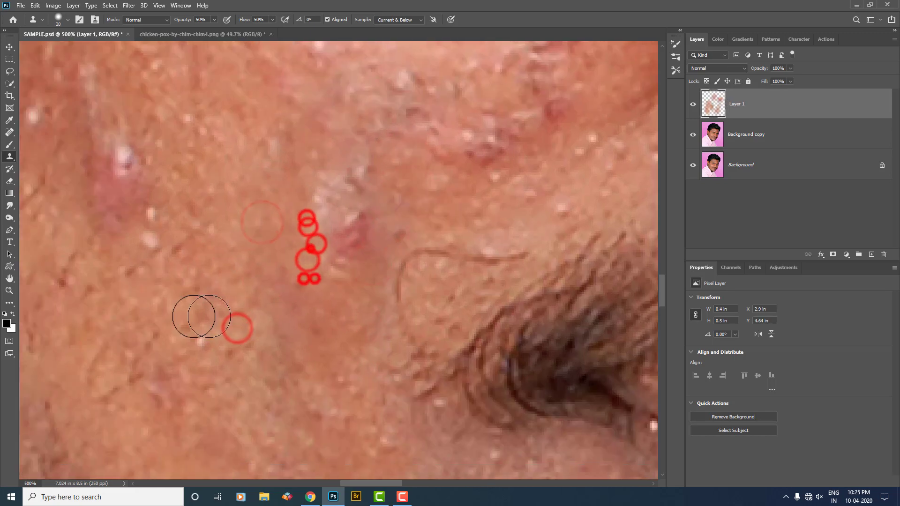
alt+click(211, 286)
click(351, 218)
click(349, 237)
Step: Clone over the remaining white patch, then toggle Layer 1 to compare before and after
click(313, 205)
click(330, 187)
click(360, 161)
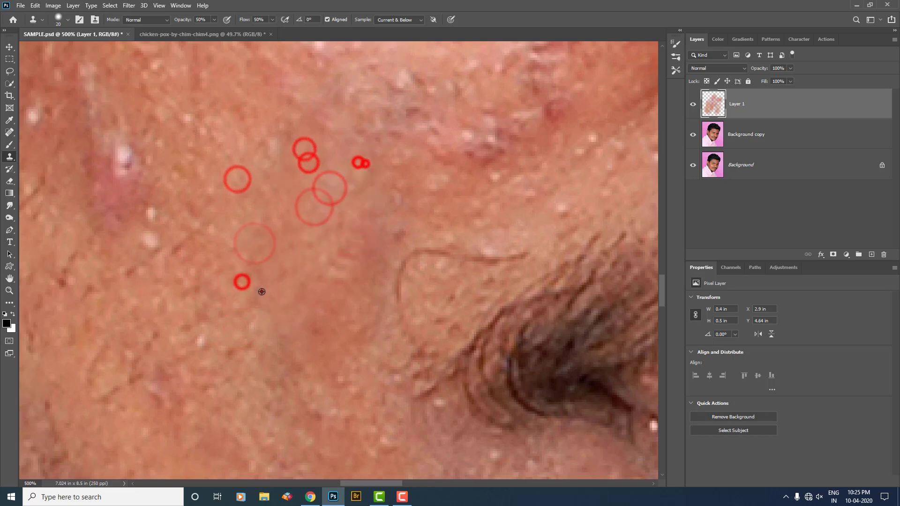
click(358, 221)
click(367, 253)
click(275, 180)
scroll(346, 213, down, 2)
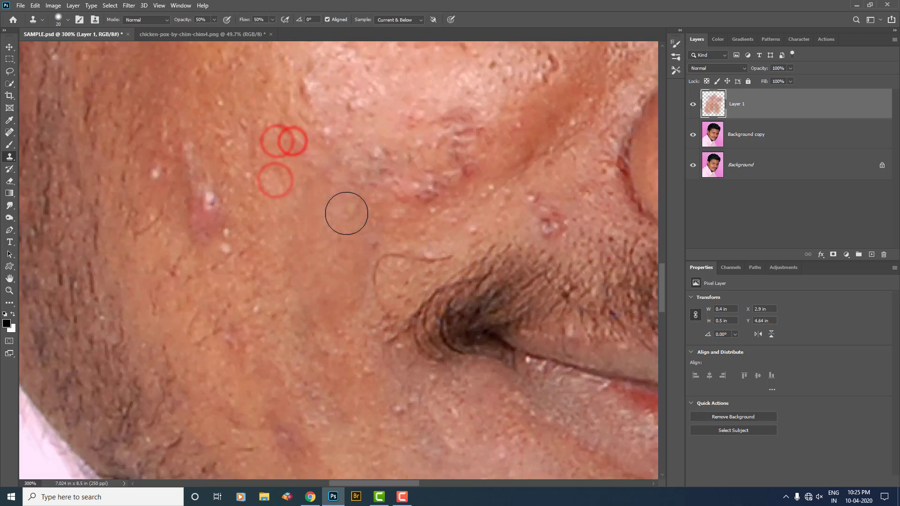
click(693, 104)
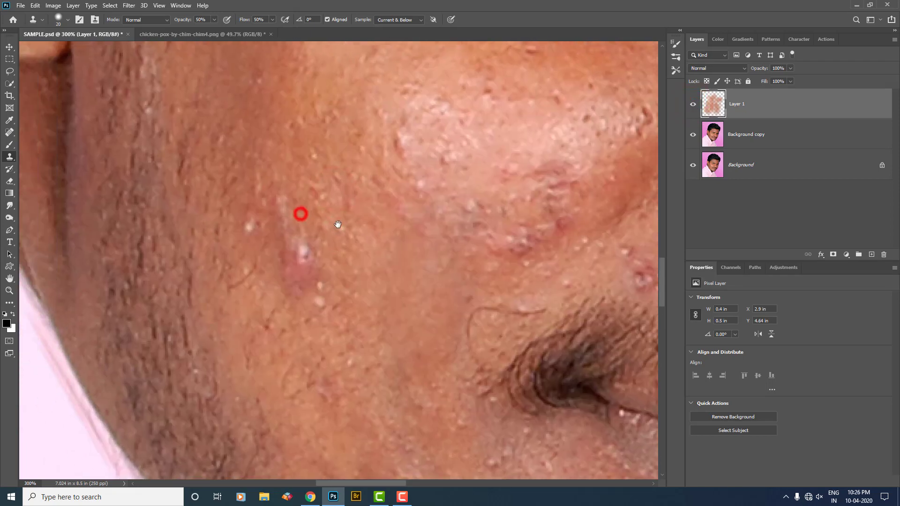
Step: Pan up to the forehead and clone clear skin over its blemishes
drag(300, 213, 306, 244)
drag(467, 184, 356, 328)
drag(522, 287, 516, 375)
drag(374, 185, 445, 403)
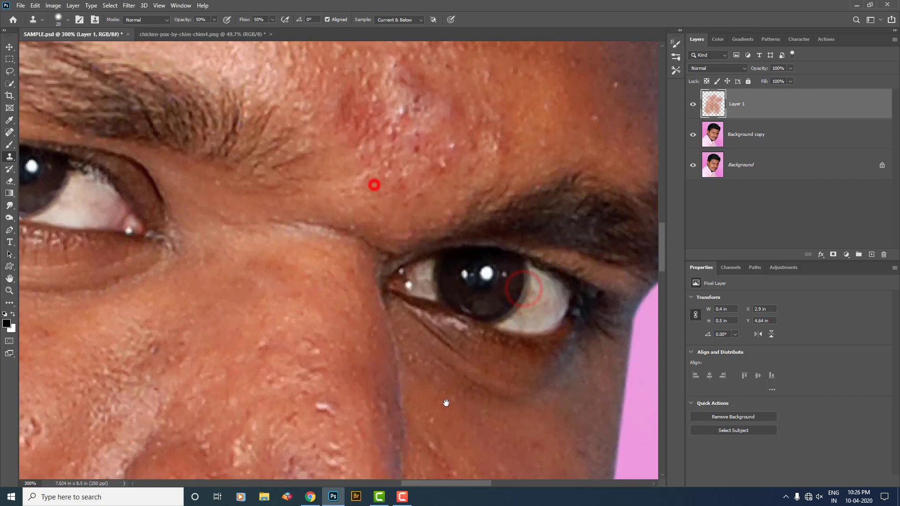
drag(388, 223, 424, 422)
drag(347, 341, 323, 421)
drag(352, 375, 356, 256)
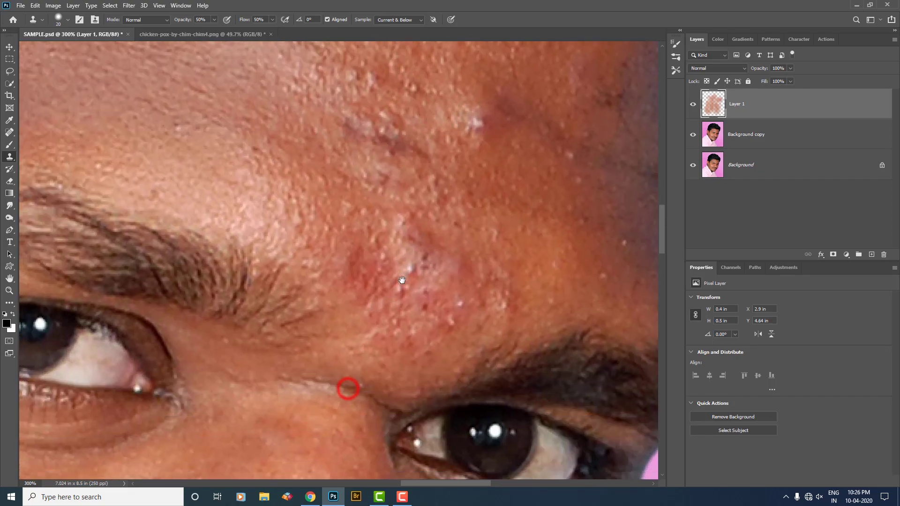
drag(465, 180, 427, 306)
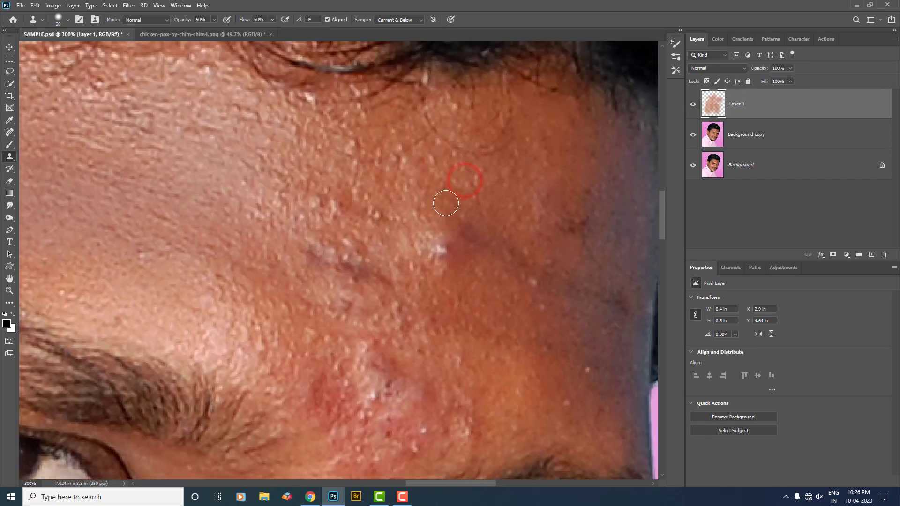
alt+click(431, 215)
click(443, 246)
click(446, 253)
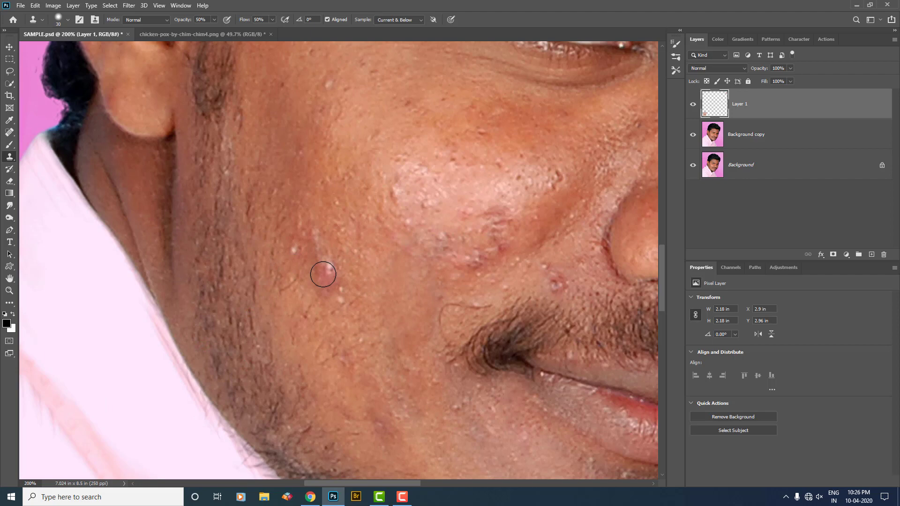
Step: Clone clean skin over the red cheek spots with a slightly larger brush, then raise opacity to 63%
scroll(323, 274, up, 3)
click(280, 290)
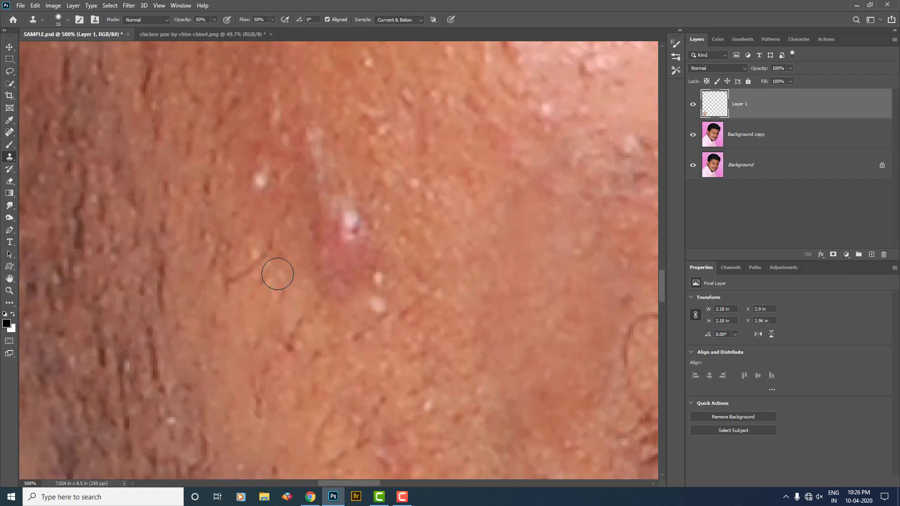
key(bracketright)
click(280, 284)
click(340, 267)
click(345, 230)
click(328, 202)
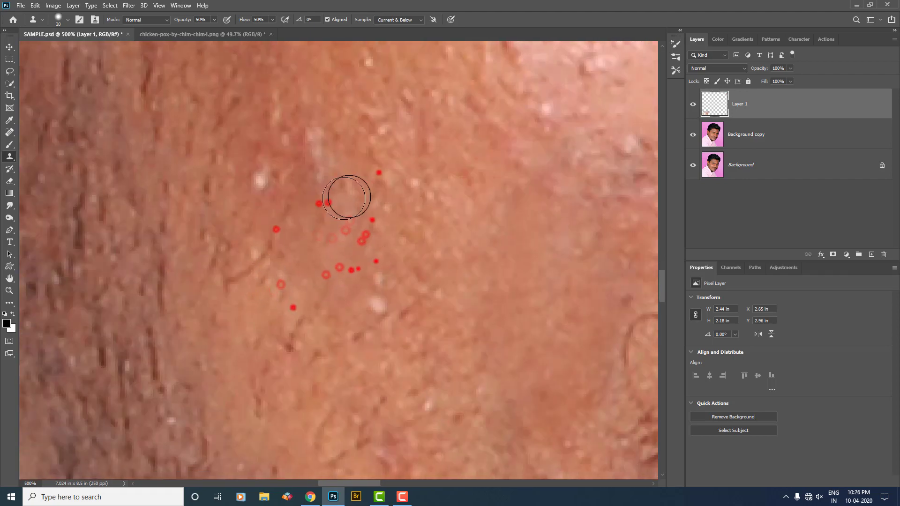
click(302, 197)
click(311, 234)
click(371, 247)
click(335, 264)
click(374, 289)
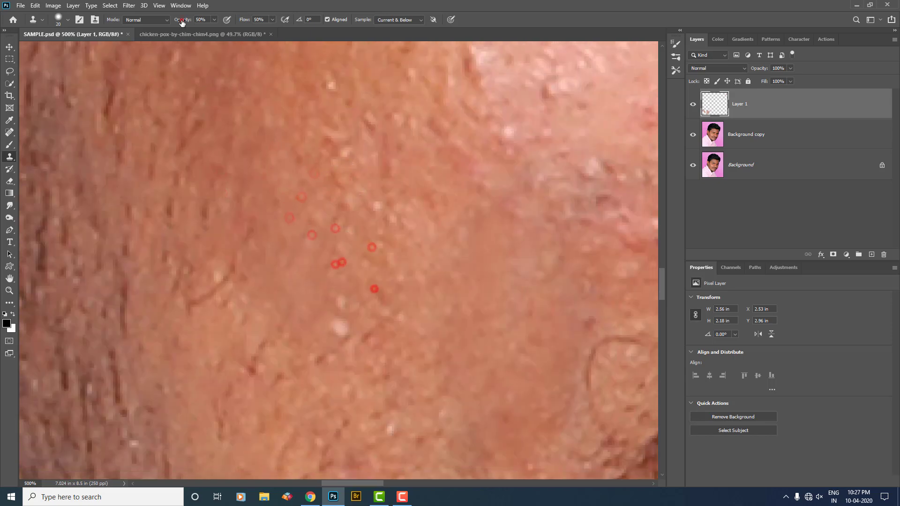
drag(182, 22, 187, 23)
Step: Clone clean skin from a nearby source over the rough cheek patch
drag(436, 174, 356, 288)
scroll(291, 337, down, 2)
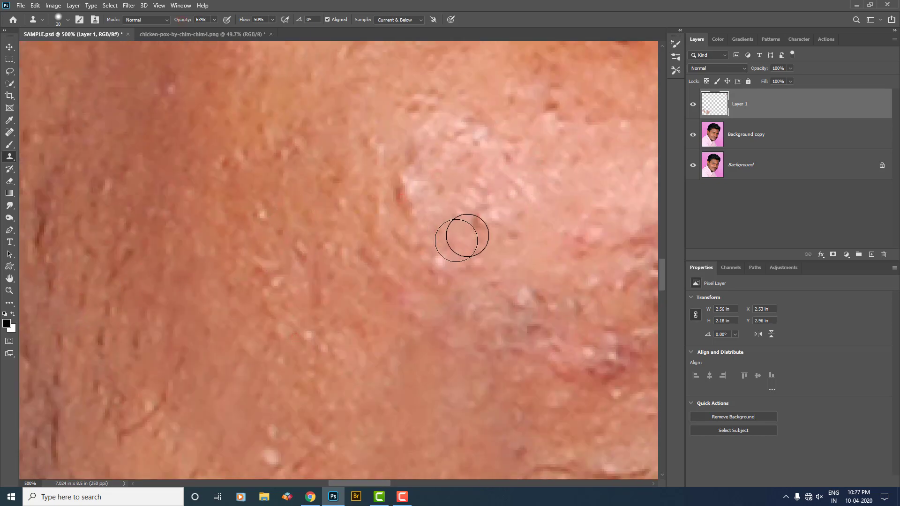
mouse_move(276, 383)
mouse_down()
mouse_move(302, 237)
mouse_move(312, 348)
mouse_move(285, 235)
mouse_up()
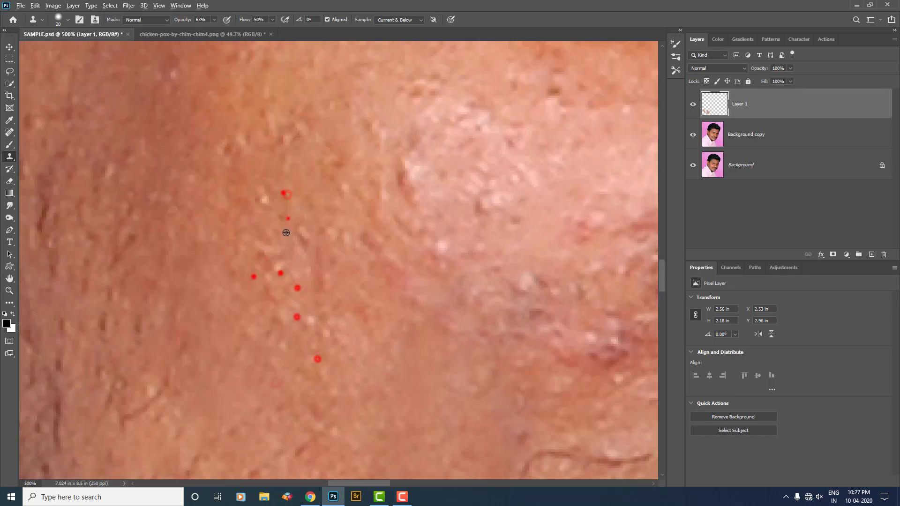
drag(372, 225, 325, 255)
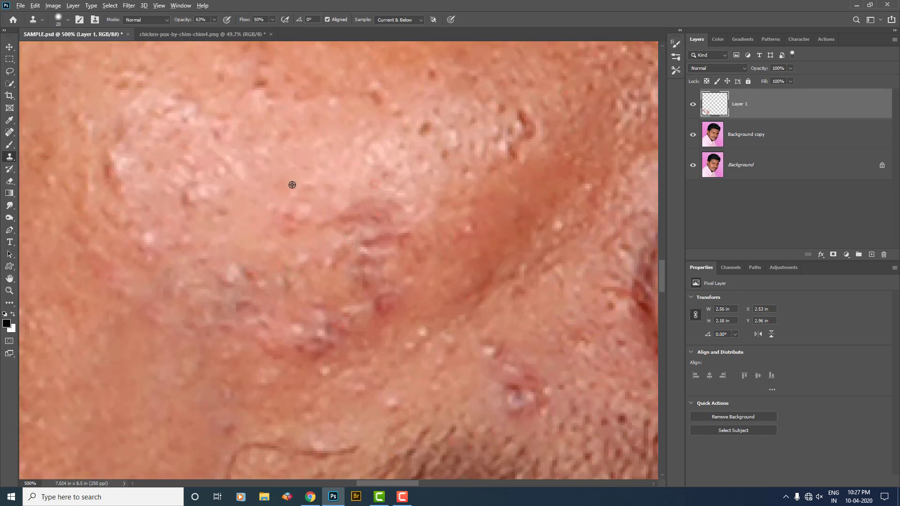
click(287, 175)
click(327, 221)
click(259, 202)
click(335, 239)
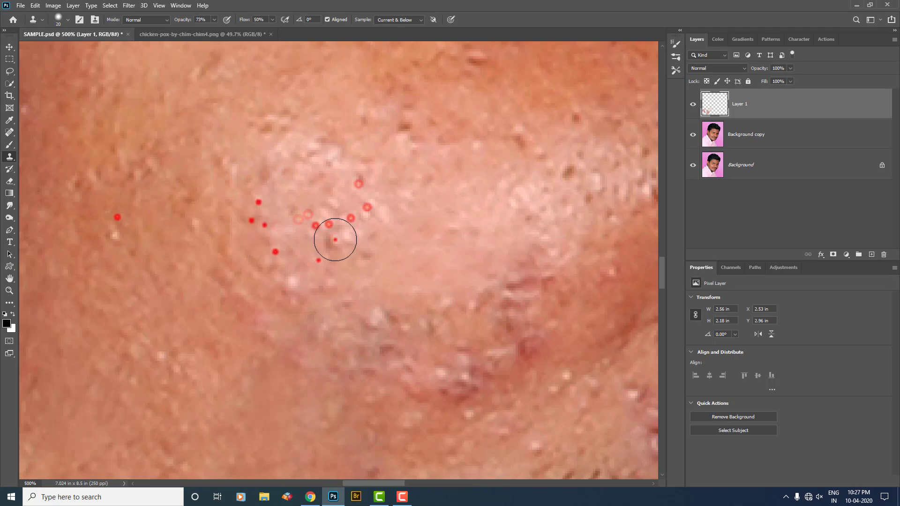
click(393, 163)
Step: Cover the blemishes beside the nose and on the cheek above it
key(ctrl+minus)
click(291, 281)
click(261, 301)
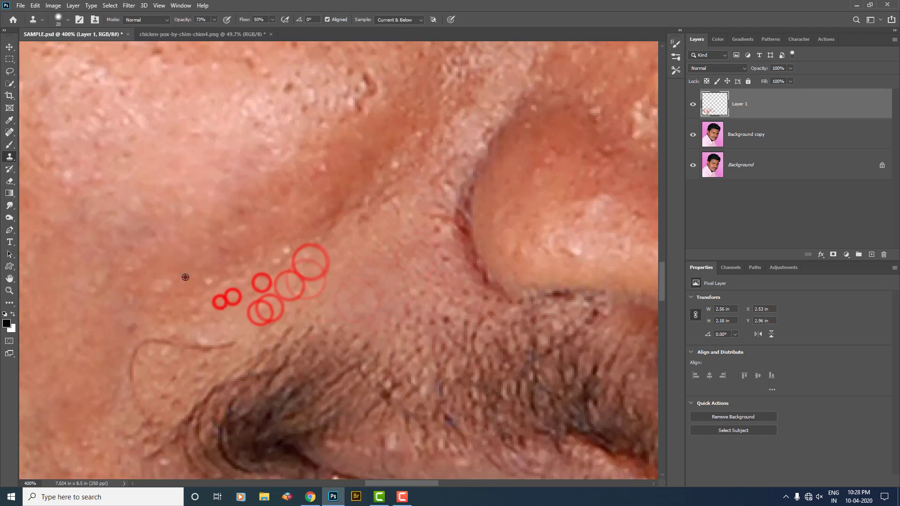
click(201, 285)
click(298, 237)
click(322, 134)
click(227, 217)
click(162, 234)
click(240, 226)
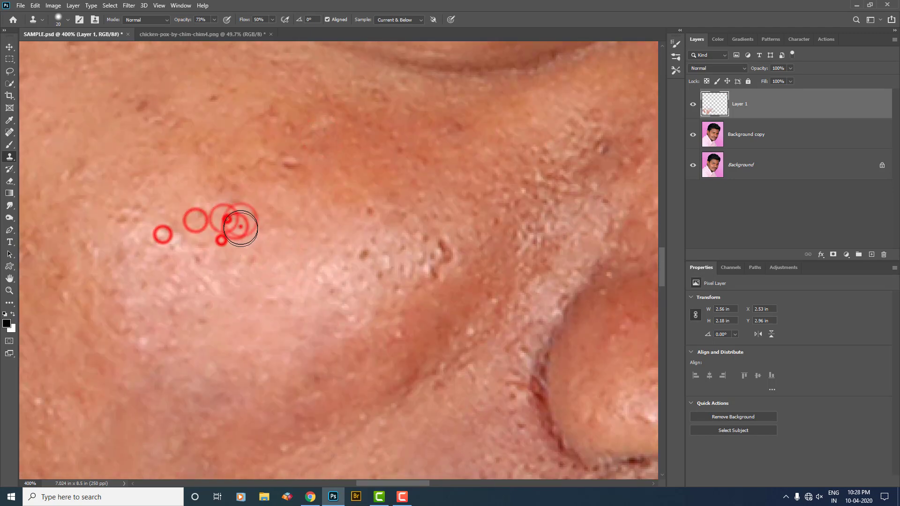
click(301, 177)
Step: Clone clean skin over the remaining spots across the cheek
click(446, 252)
click(358, 211)
click(390, 212)
click(431, 200)
click(413, 220)
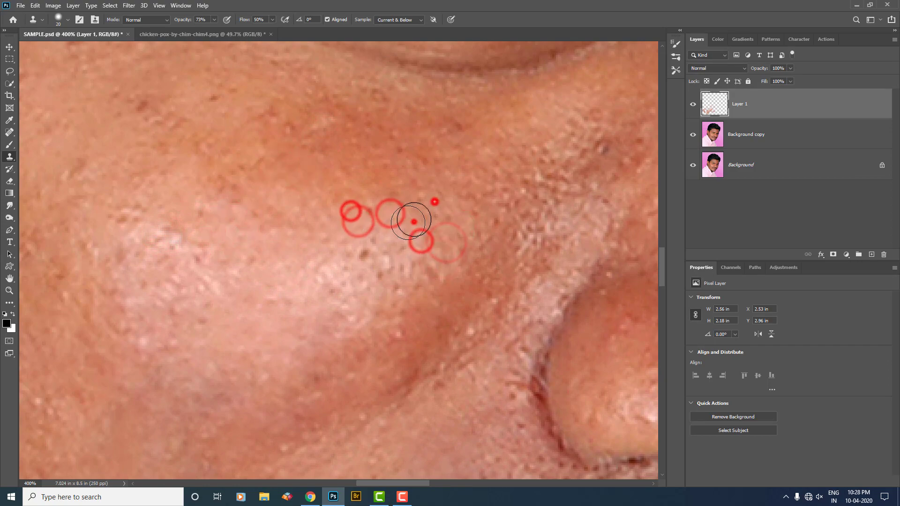
click(252, 220)
click(342, 268)
click(412, 218)
click(247, 173)
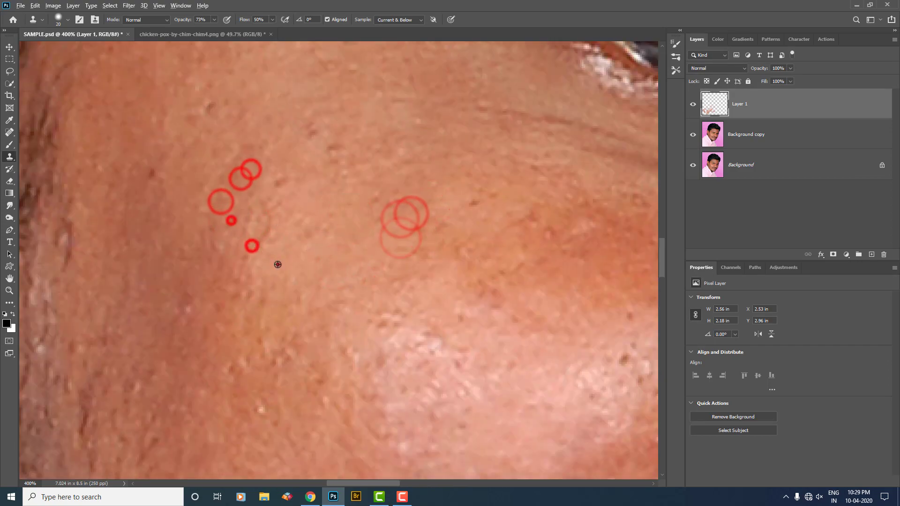
click(268, 239)
Step: Cover the forehead blemishes just above the eyebrow
mouse_move(137, 293)
mouse_down()
mouse_move(103, 314)
mouse_move(368, 213)
mouse_up()
click(268, 207)
click(374, 328)
click(366, 245)
click(348, 256)
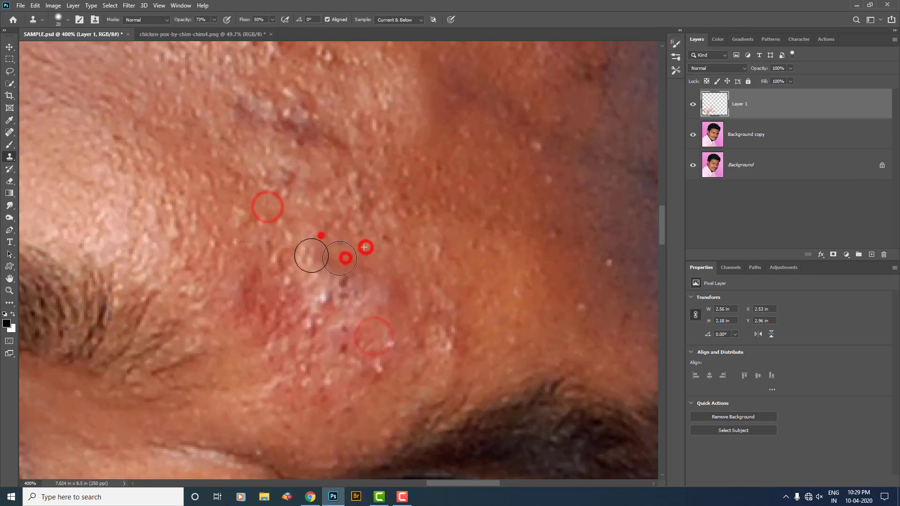
Step: Clone clean skin over the spots on the side of the nose
drag(256, 202, 339, 210)
drag(234, 436, 339, 73)
click(287, 141)
click(291, 182)
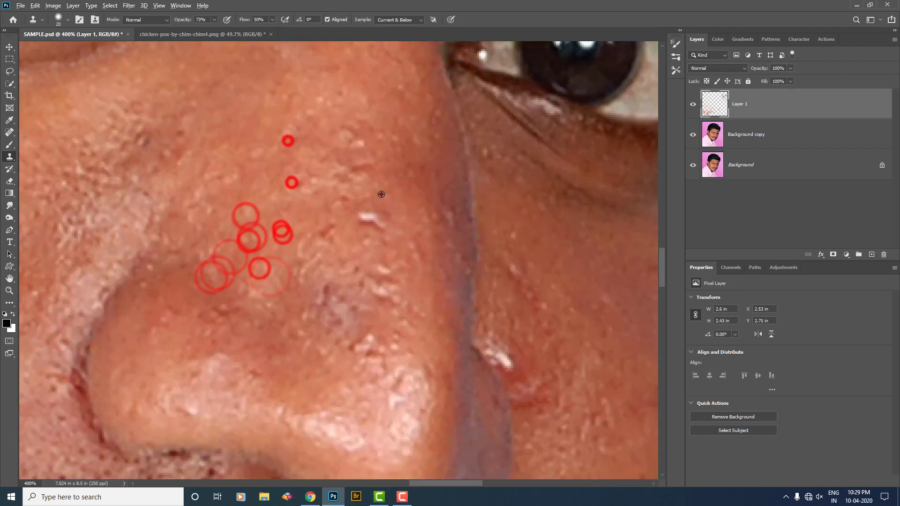
click(380, 194)
click(365, 221)
Step: Zoom in and, with the brush reduced to 15, cover the nose blemishes
key(ctrl+plus)
key(bracketleft)
click(336, 138)
click(338, 180)
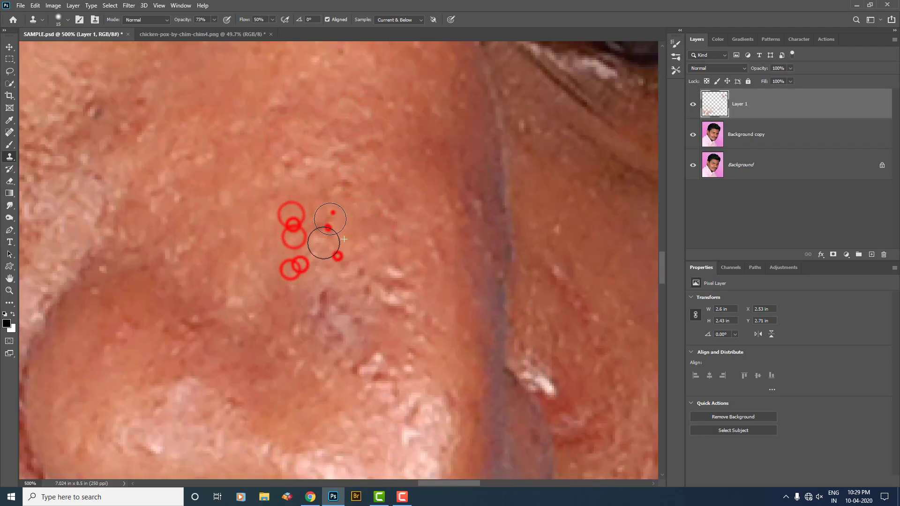
click(333, 210)
click(298, 159)
click(402, 251)
click(392, 296)
click(326, 293)
click(351, 314)
click(361, 371)
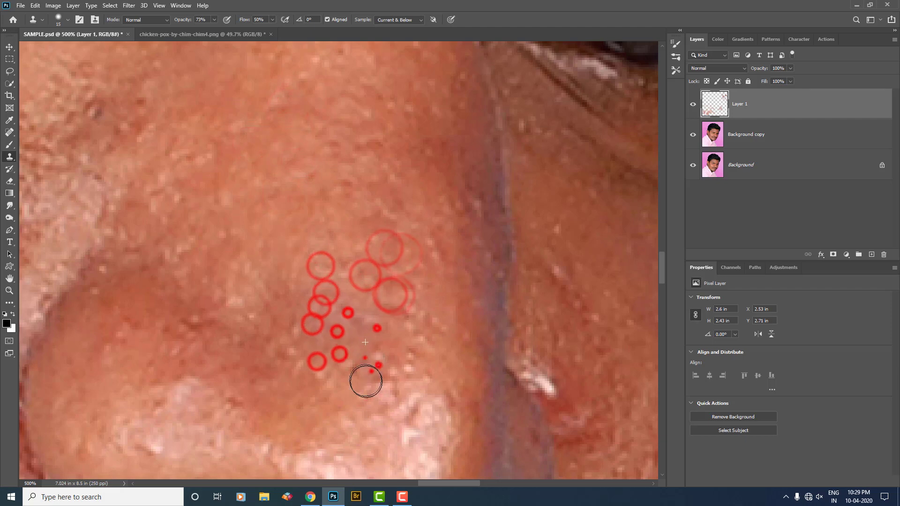
Step: Cover the spots near the nose tip and along the nose crease
drag(382, 404, 312, 316)
click(301, 262)
click(309, 188)
click(442, 232)
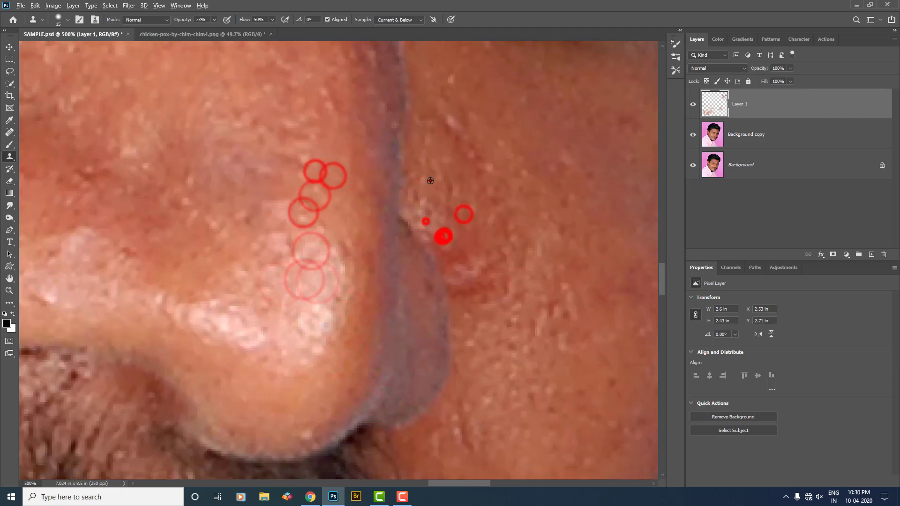
click(432, 181)
click(446, 238)
click(467, 268)
key(ctrl+minus)
key(ctrl+minus)
key(ctrl+minus)
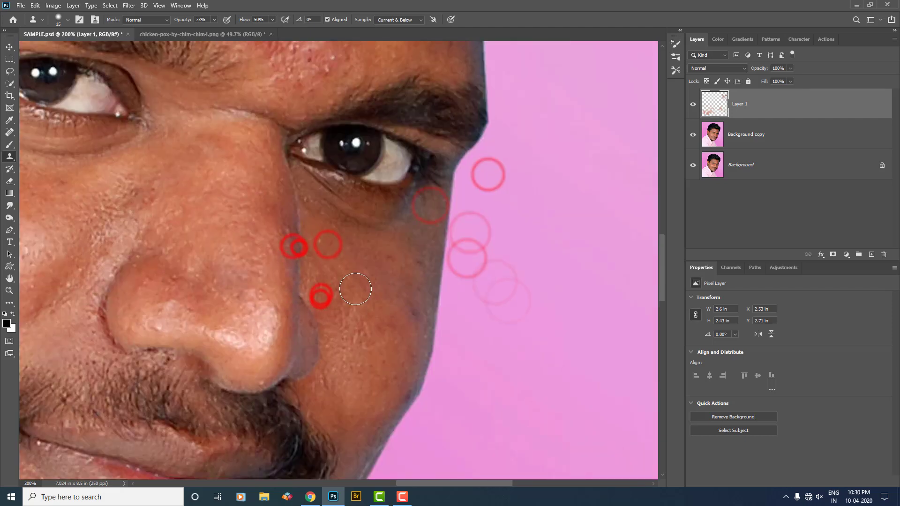
Step: Zoom in on the chin and cover the blemishes on its lower and upper parts
drag(103, 253, 356, 165)
drag(267, 361, 422, 244)
key(ctrl+plus)
key(ctrl+plus)
key(ctrl+plus)
click(363, 261)
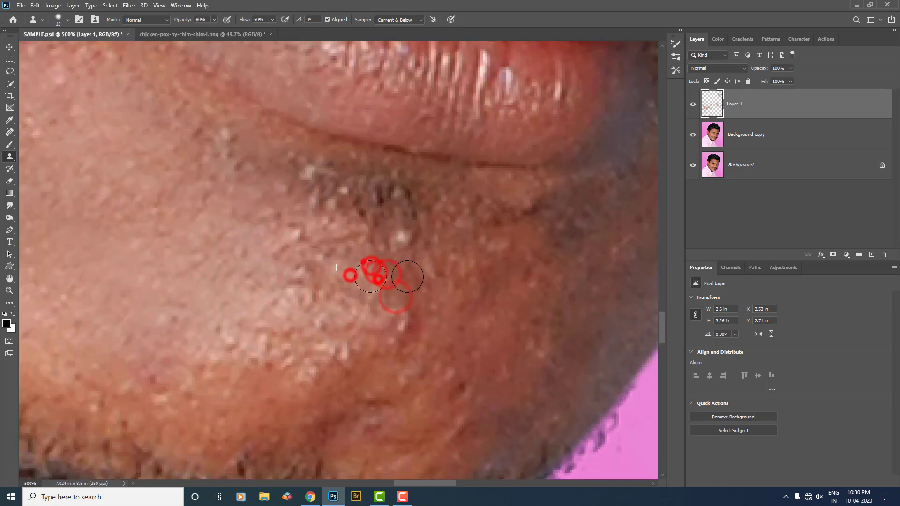
click(422, 266)
click(404, 239)
click(297, 237)
click(261, 215)
click(219, 140)
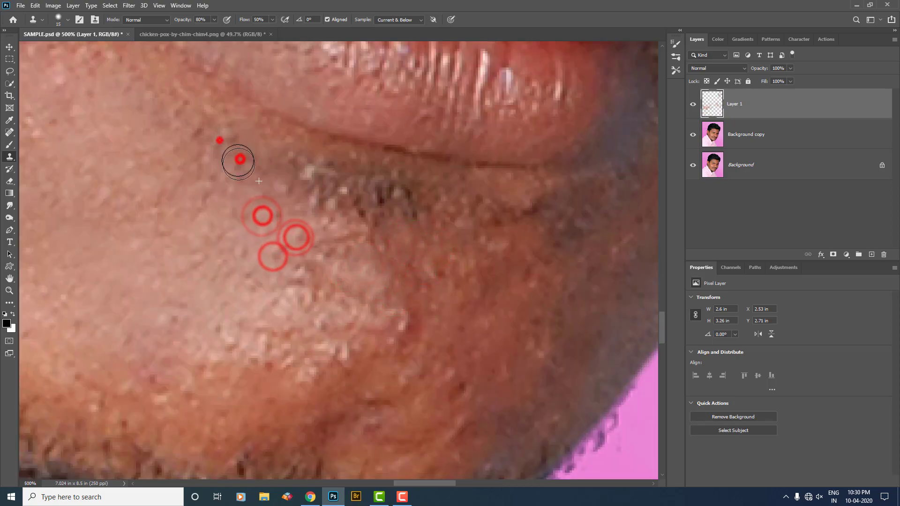
click(240, 160)
click(300, 192)
click(320, 183)
Step: Clone clean skin over the remaining spots across the chin
click(371, 374)
click(305, 378)
click(225, 363)
click(273, 325)
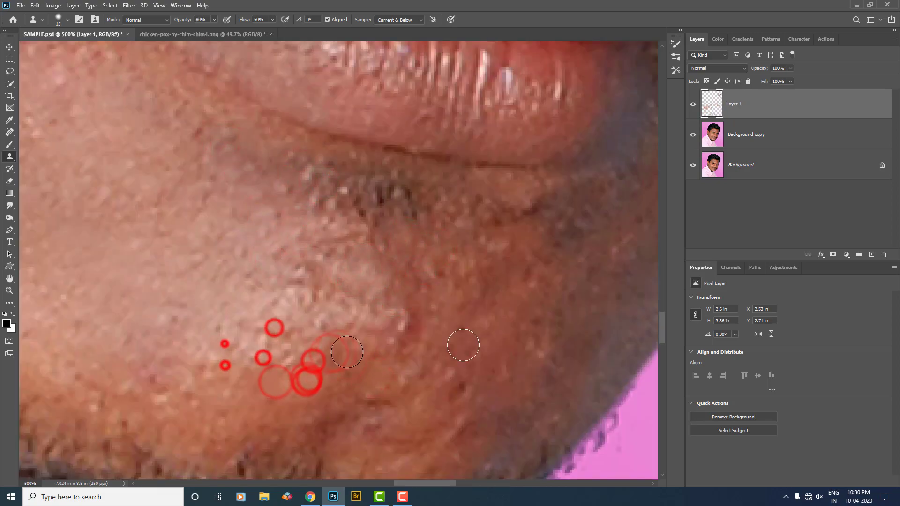
click(404, 325)
click(386, 315)
click(504, 253)
click(435, 268)
click(424, 323)
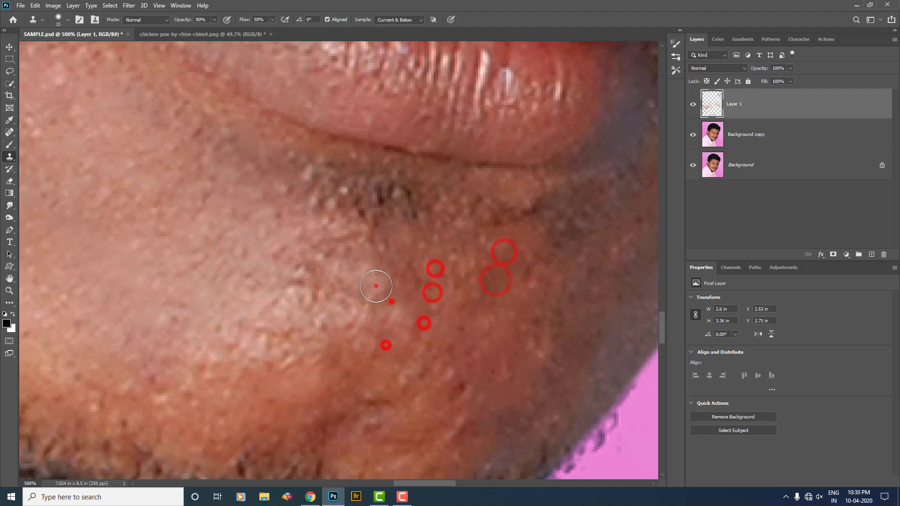
click(375, 285)
click(391, 301)
click(536, 339)
Step: Cover the spots near the chin edge
scroll(534, 347, down, 5)
click(350, 302)
click(417, 249)
click(474, 253)
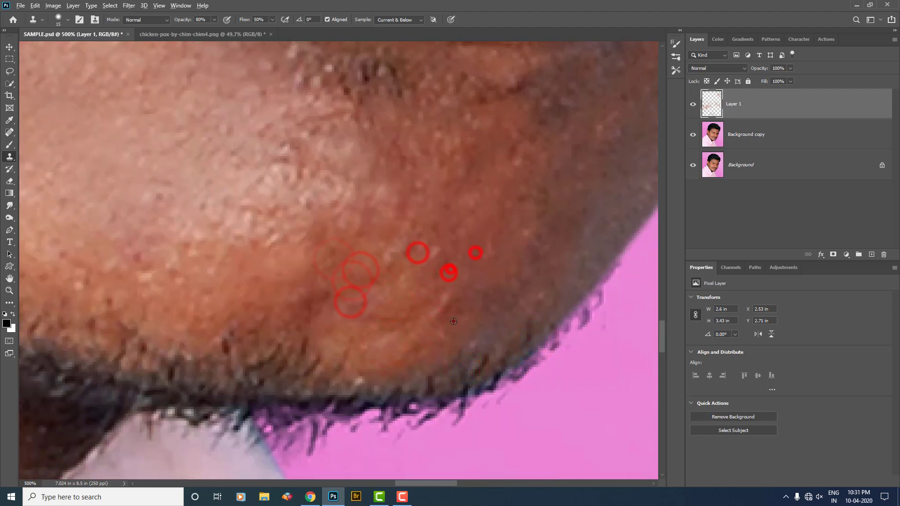
click(450, 298)
click(421, 294)
scroll(438, 291, down, 3)
scroll(422, 231, up, 3)
Step: Cover the blemishes below the lower lip, at the lip corner and along the chin edge
click(412, 202)
click(422, 244)
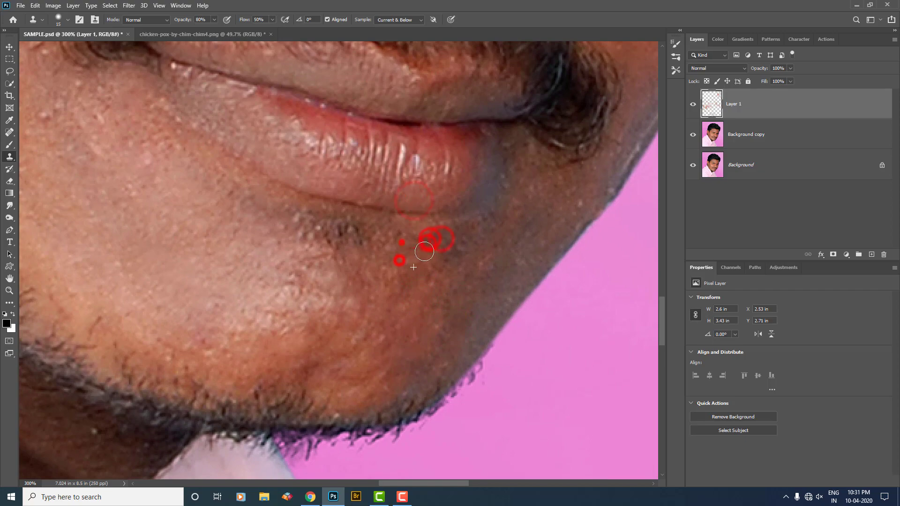
scroll(282, 258, up, 2)
click(240, 220)
click(280, 206)
click(293, 267)
click(341, 275)
scroll(321, 298, down, 3)
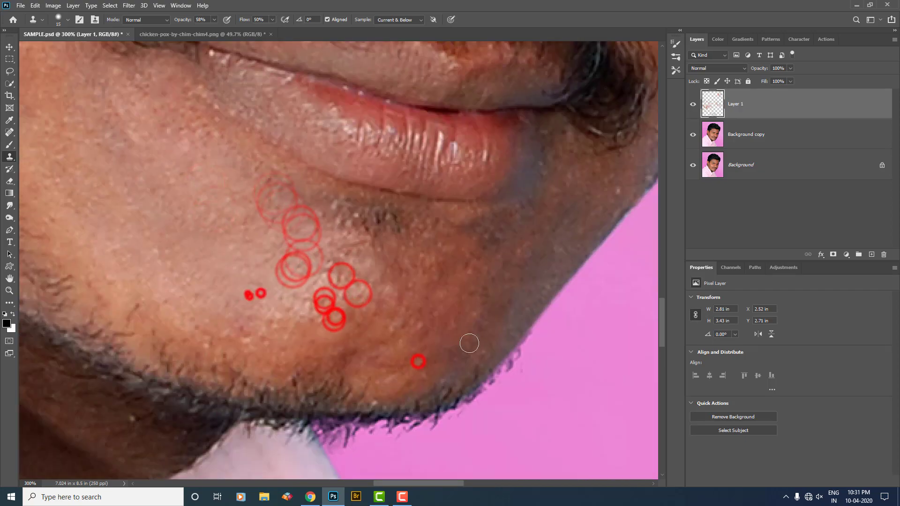
scroll(468, 341, right, 3)
click(485, 279)
scroll(485, 279, down, 5)
scroll(328, 188, up, 2)
click(328, 187)
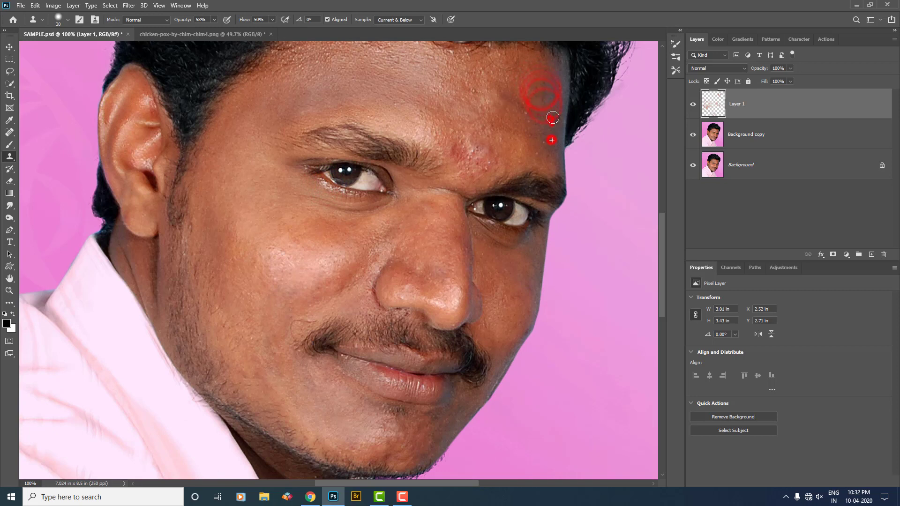
Step: Cover the remaining upper-forehead blemishes and two spots on the right cheek
click(511, 120)
click(505, 75)
click(491, 89)
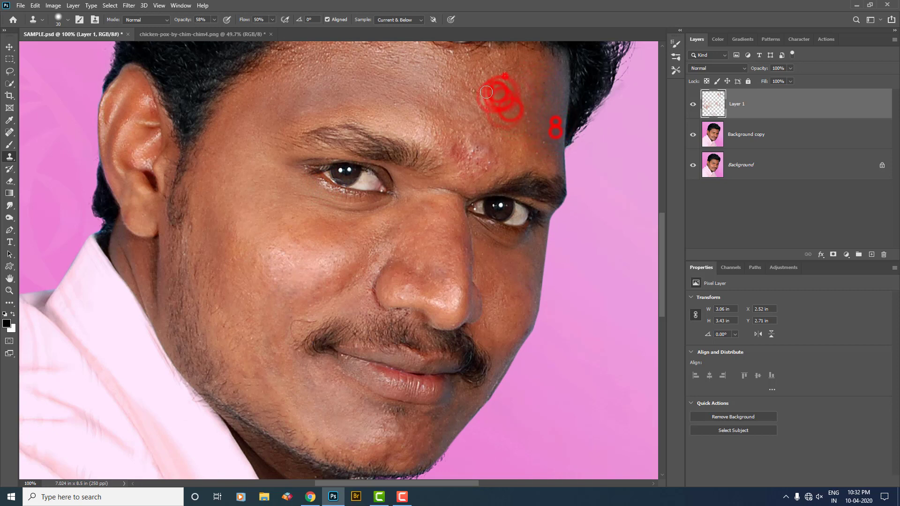
click(465, 105)
click(478, 91)
click(417, 68)
click(525, 91)
click(502, 289)
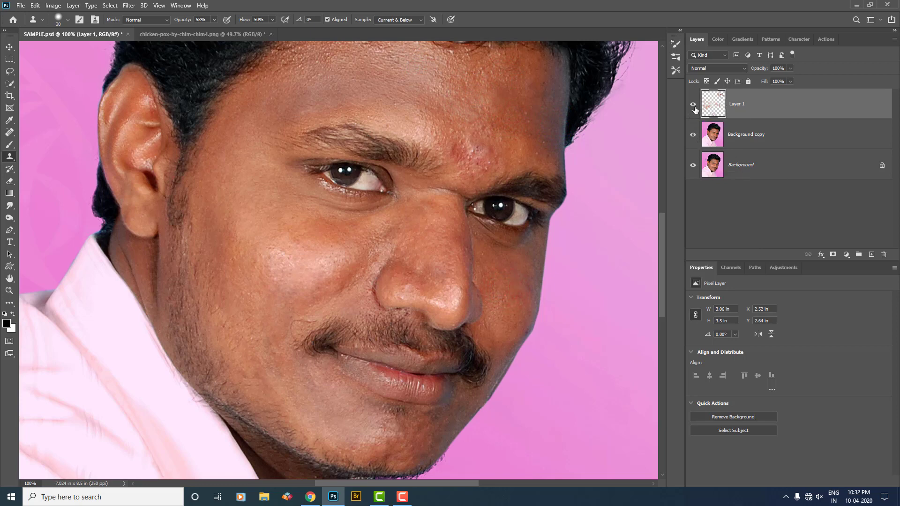
Step: Hide and reshow Layer 1 to compare against the original acne, then select the Move tool
click(693, 105)
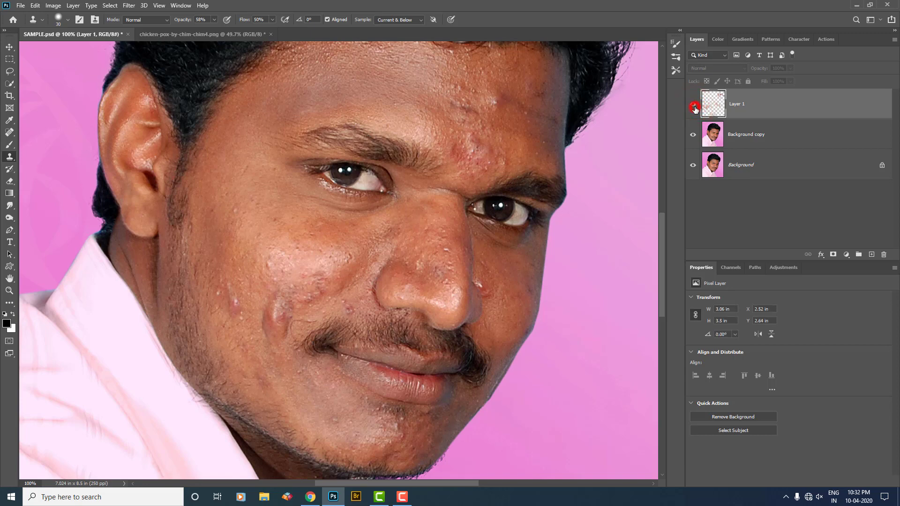
click(694, 105)
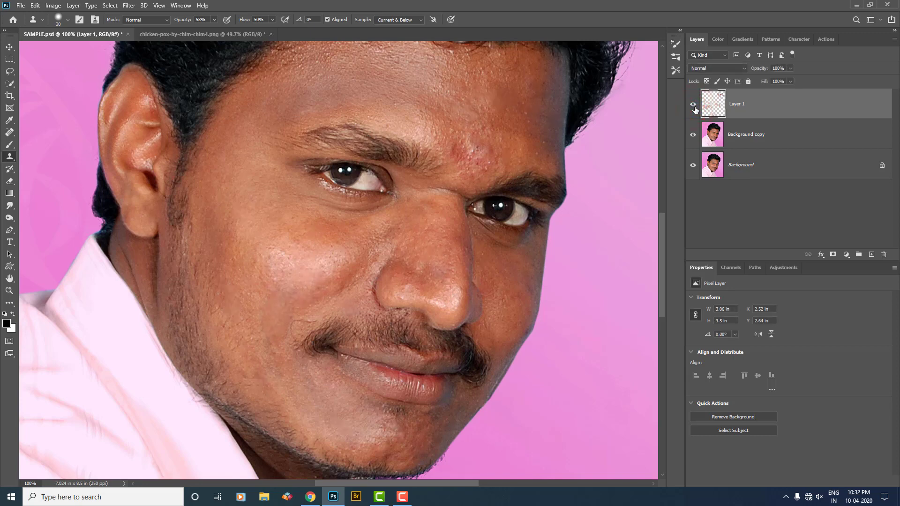
click(9, 47)
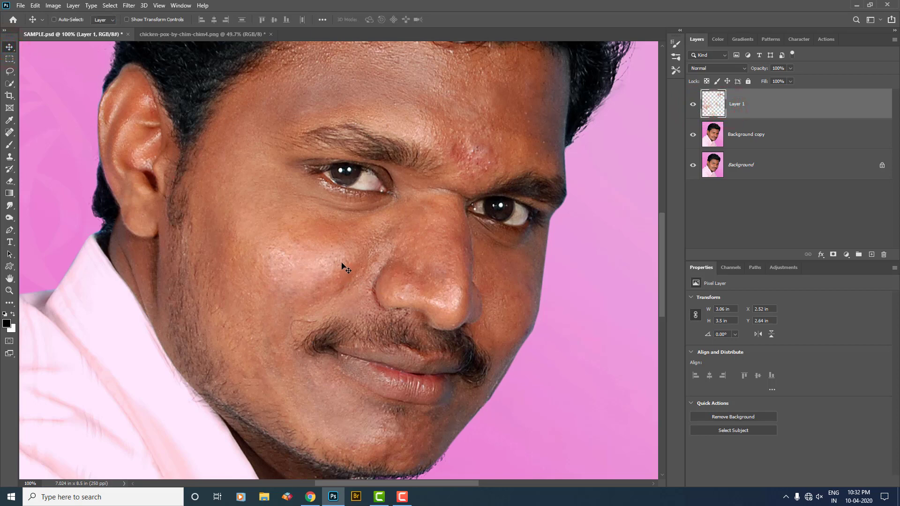
Step: Recheck the retouch against the original, then merge Layer 1 and Background copy with Ctrl+E
mouse_move(293, 271)
mouse_down()
mouse_move(451, 309)
mouse_move(294, 293)
mouse_move(293, 272)
mouse_up()
click(693, 108)
click(692, 108)
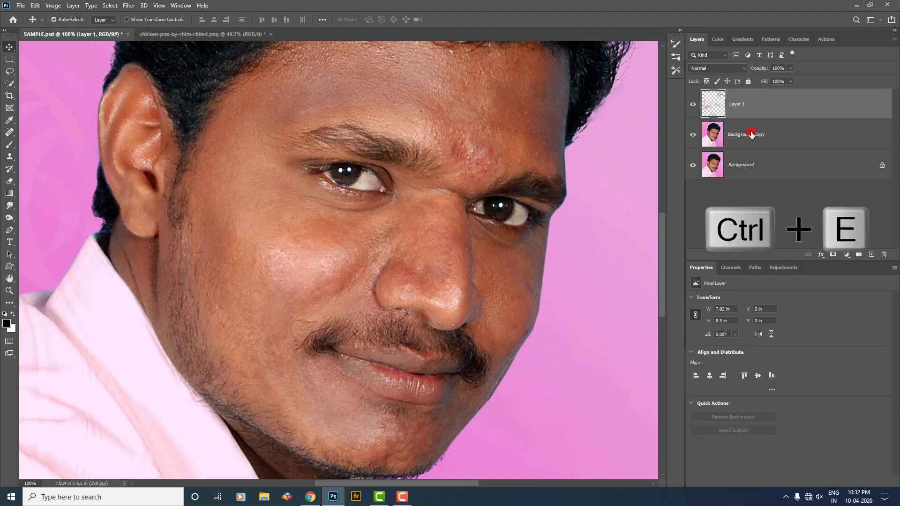
ctrl+click(752, 135)
key(ctrl+e)
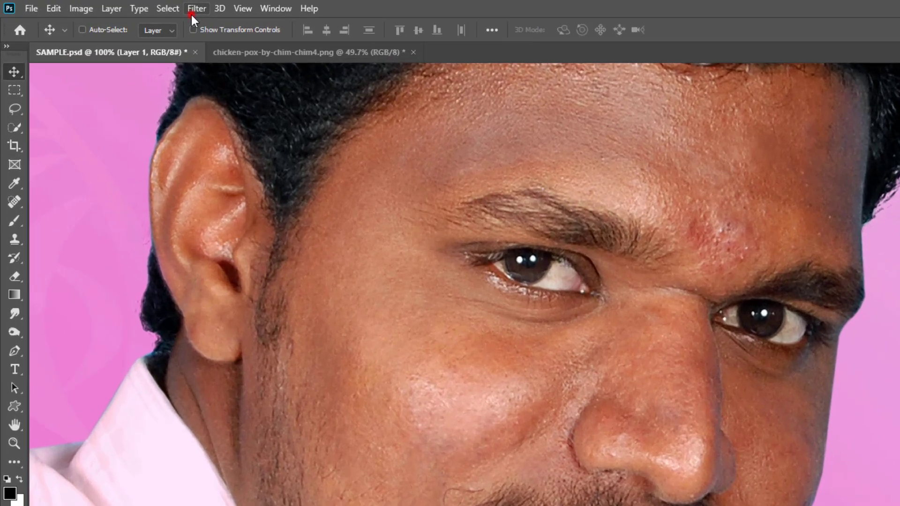
Step: Run Filter > Imagenomic > Portraiture 3 on the merged layer
click(129, 5)
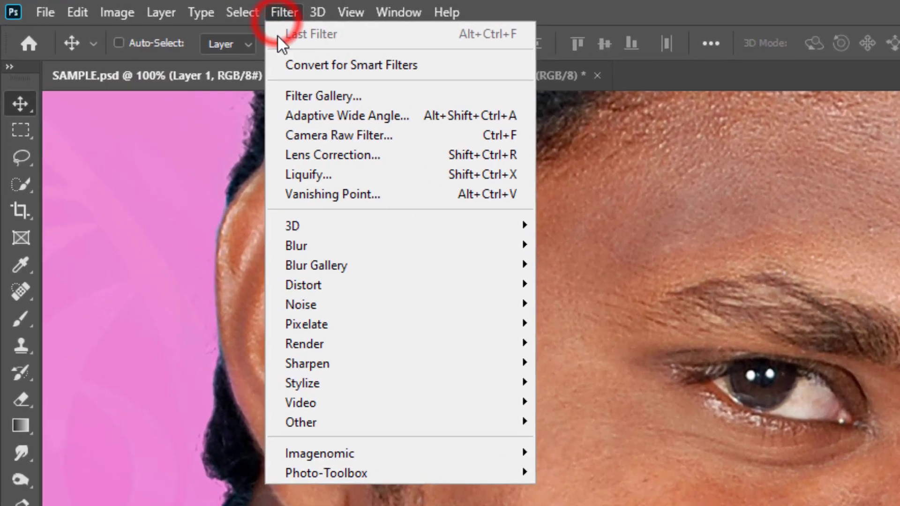
click(352, 452)
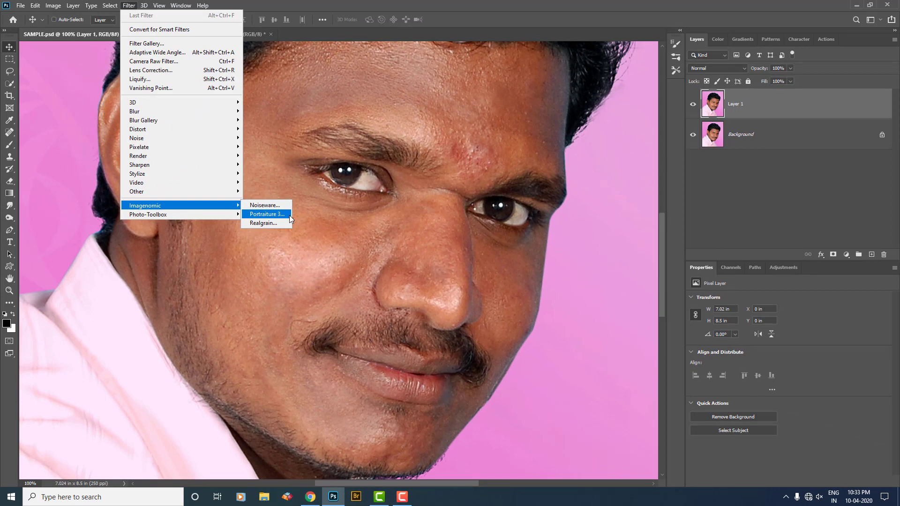
click(289, 216)
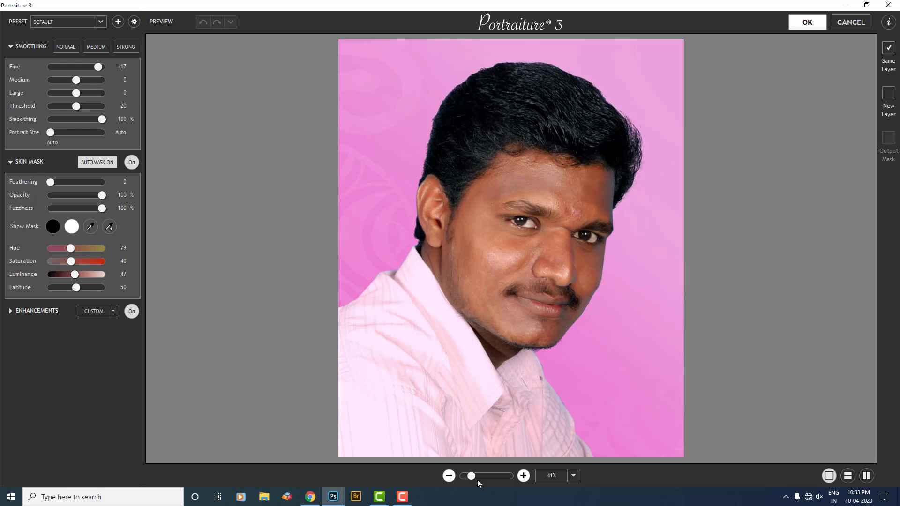
Step: Zoom the Portraiture preview to 138% and pick the Smoothing: Normal preset
drag(472, 476, 490, 476)
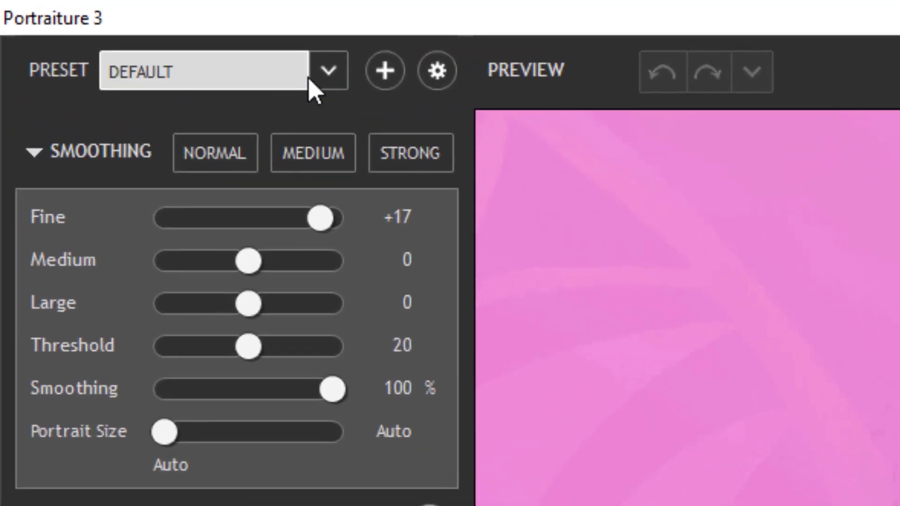
click(96, 22)
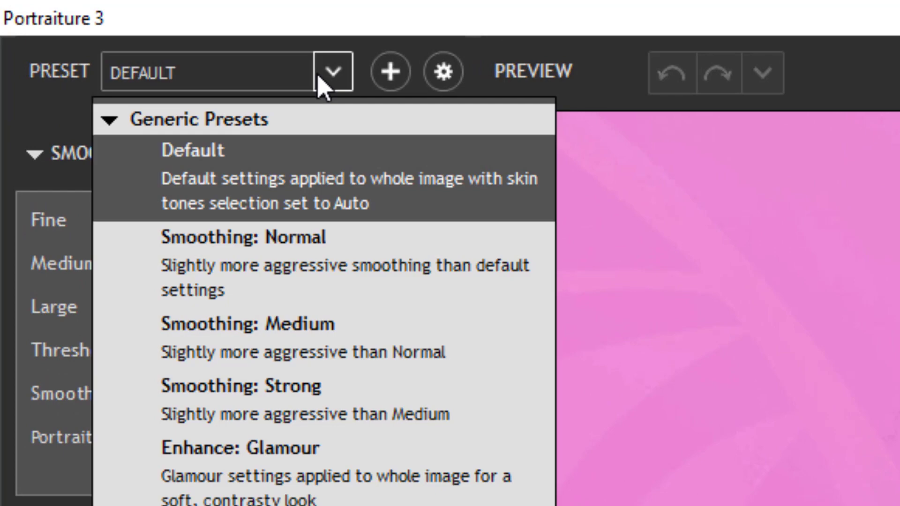
click(289, 286)
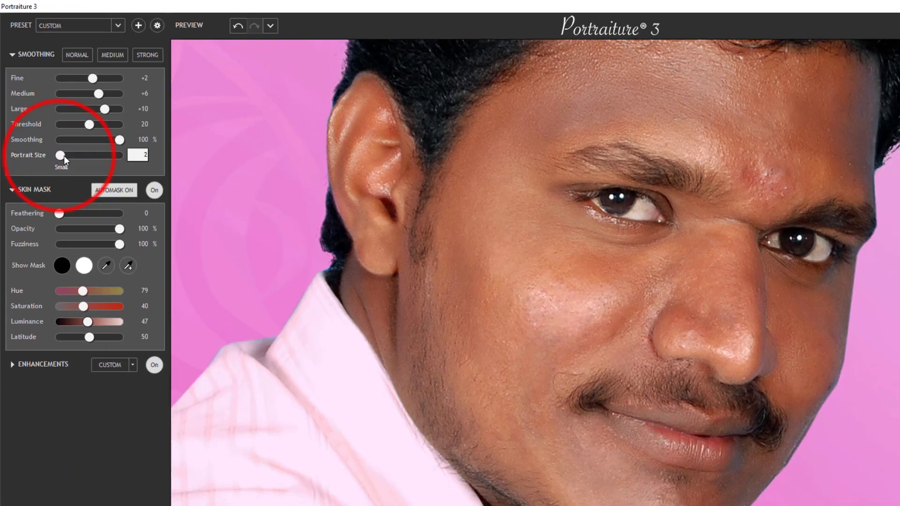
Step: Set portrait size to 50 for Medium and 86 for Large, and smoothing strength to 76%
drag(77, 202, 117, 209)
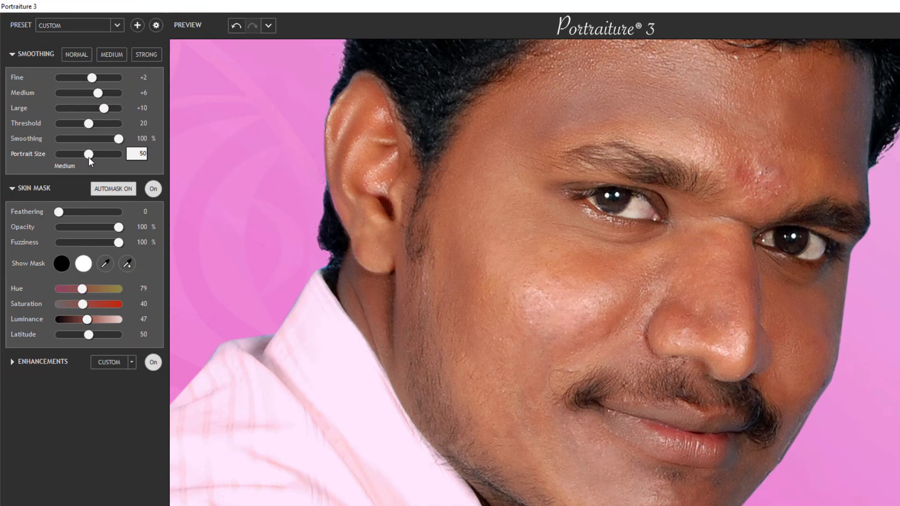
drag(89, 154, 112, 154)
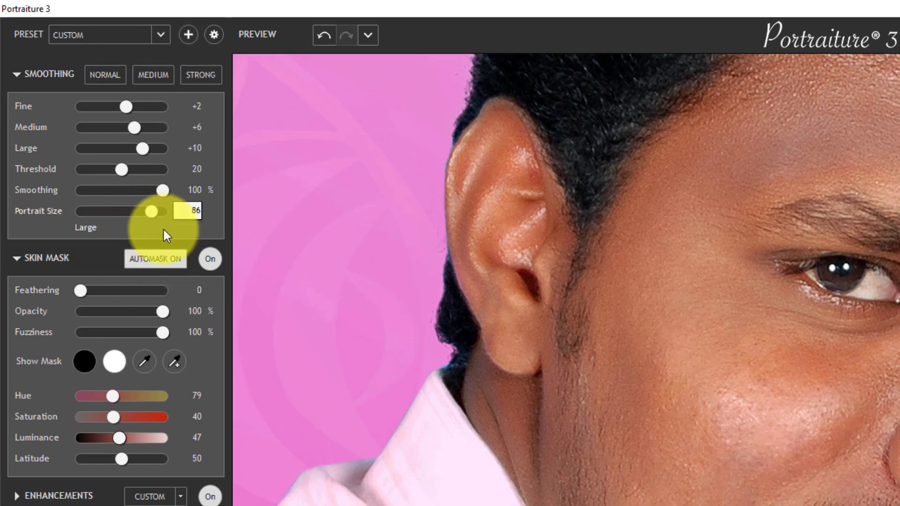
drag(163, 189, 148, 190)
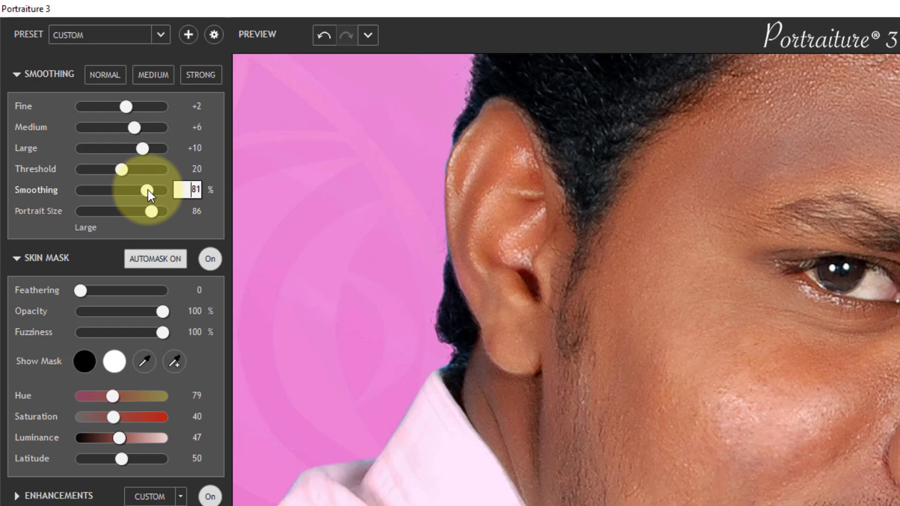
drag(147, 189, 152, 190)
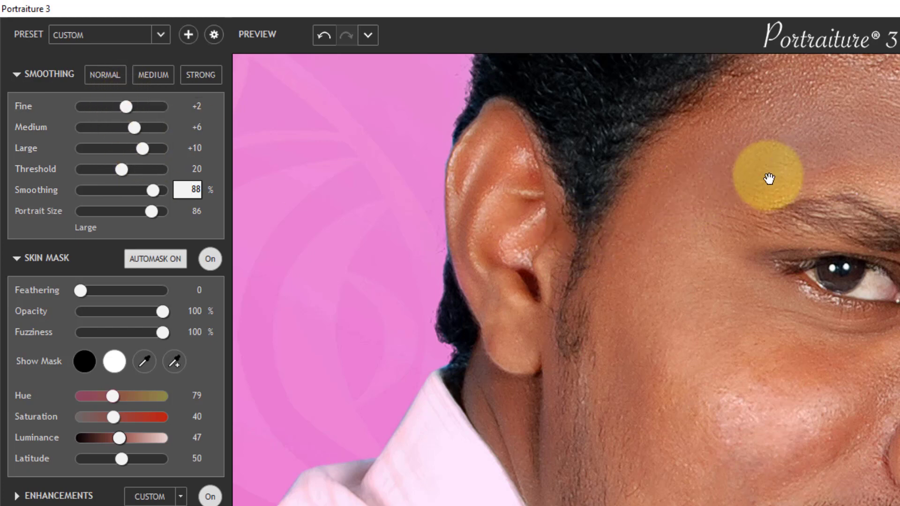
Step: Set Fine smoothing to +5, Medium to +11 and Large to +15
drag(127, 106, 149, 107)
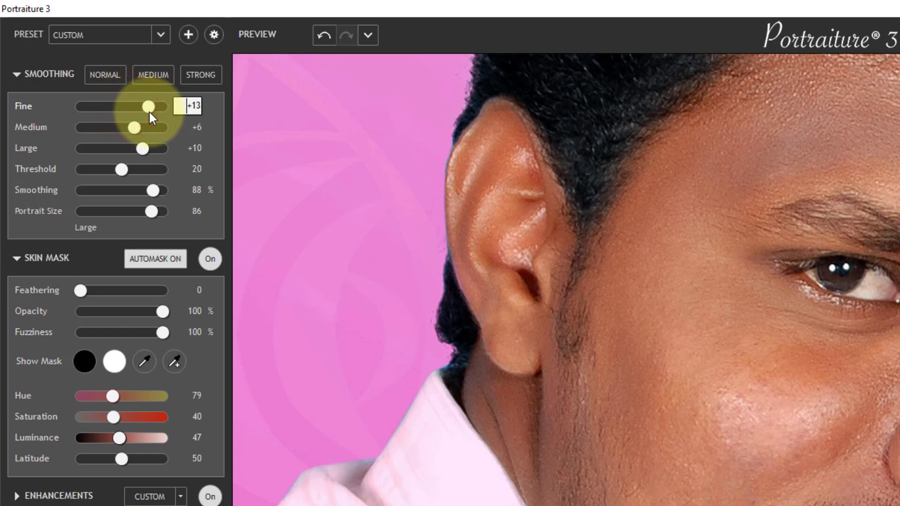
click(838, 232)
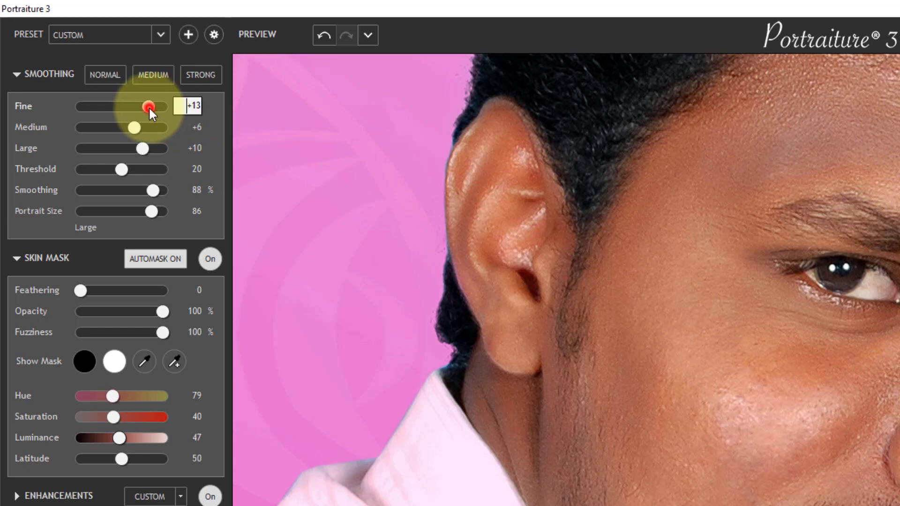
drag(148, 107, 133, 107)
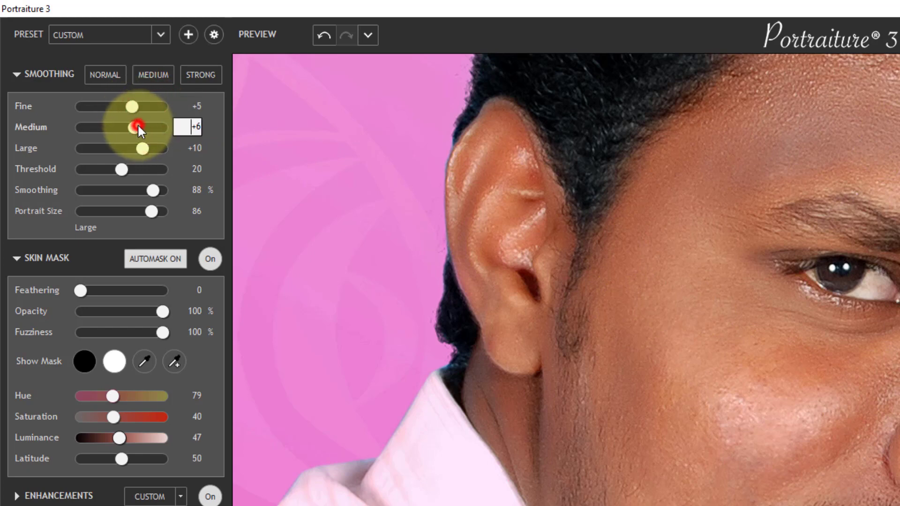
drag(137, 125, 148, 128)
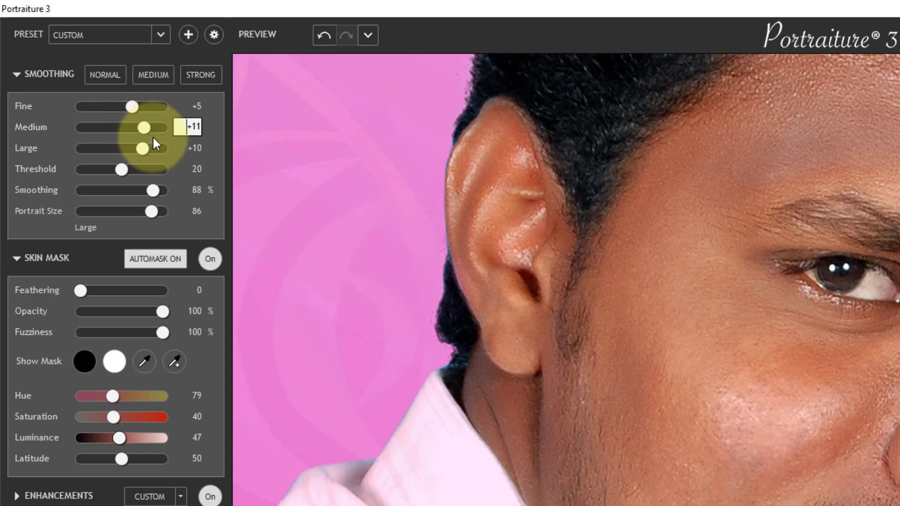
drag(142, 149, 153, 151)
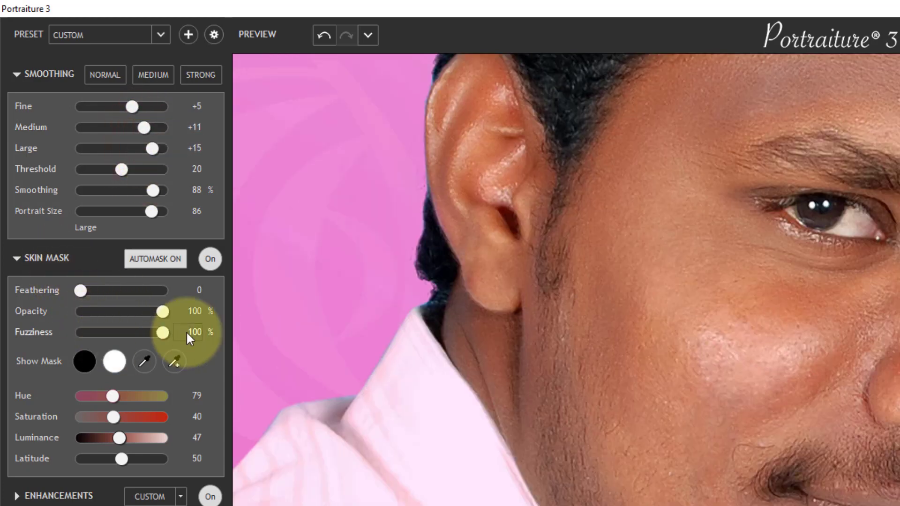
Step: Turn the skin mask off and lower overall Smoothing to 41%
click(207, 261)
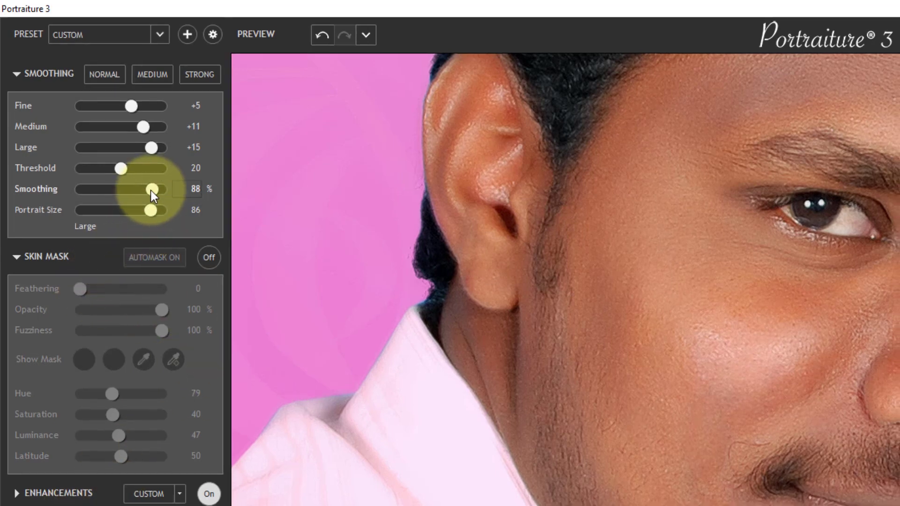
click(152, 190)
drag(122, 155, 83, 137)
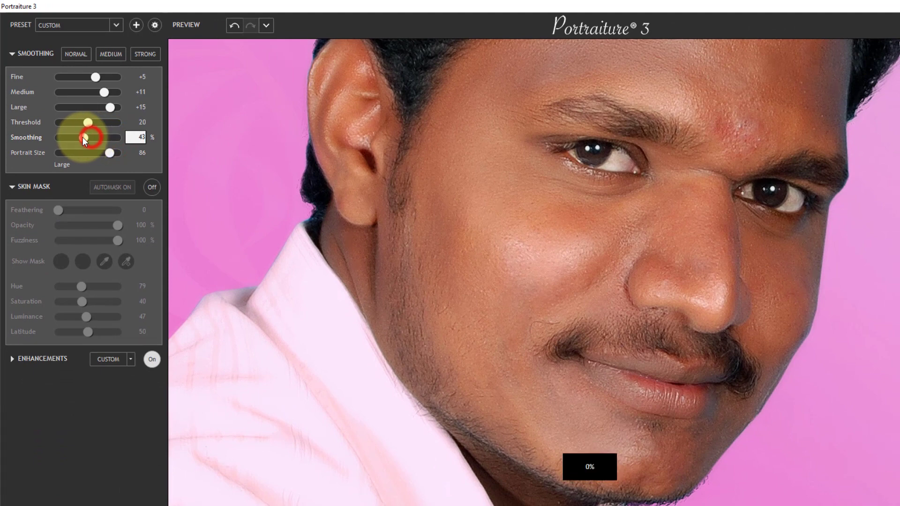
Step: Cut enhancement Softness from 5 to 1 and preview the forehead, eyes and lower face
click(15, 359)
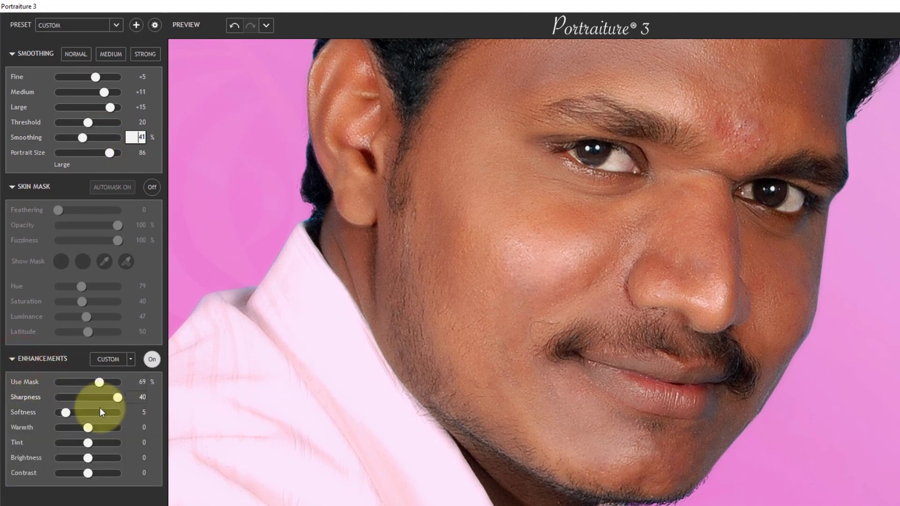
drag(64, 413, 57, 412)
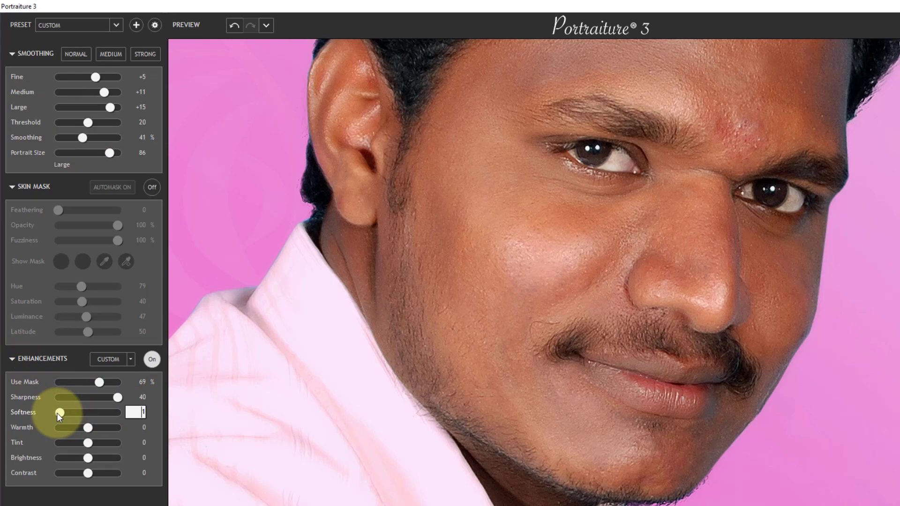
drag(684, 129, 604, 360)
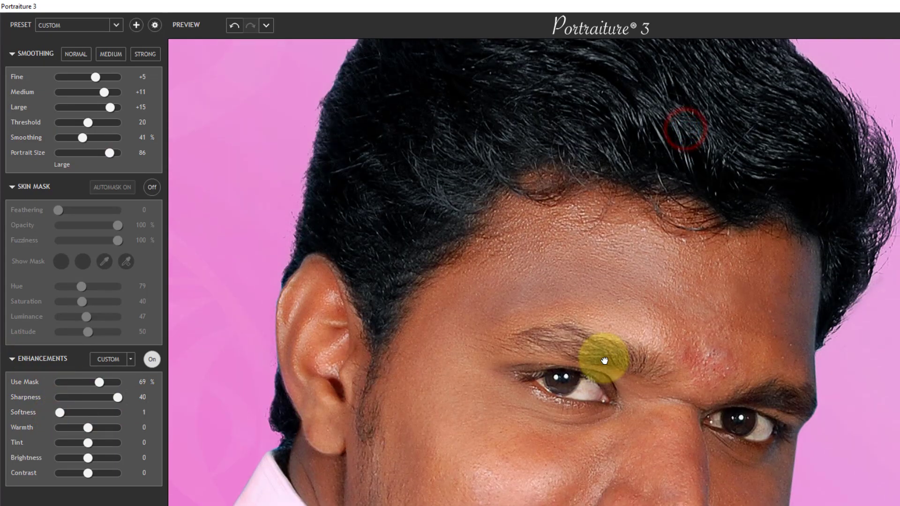
drag(640, 413, 653, 260)
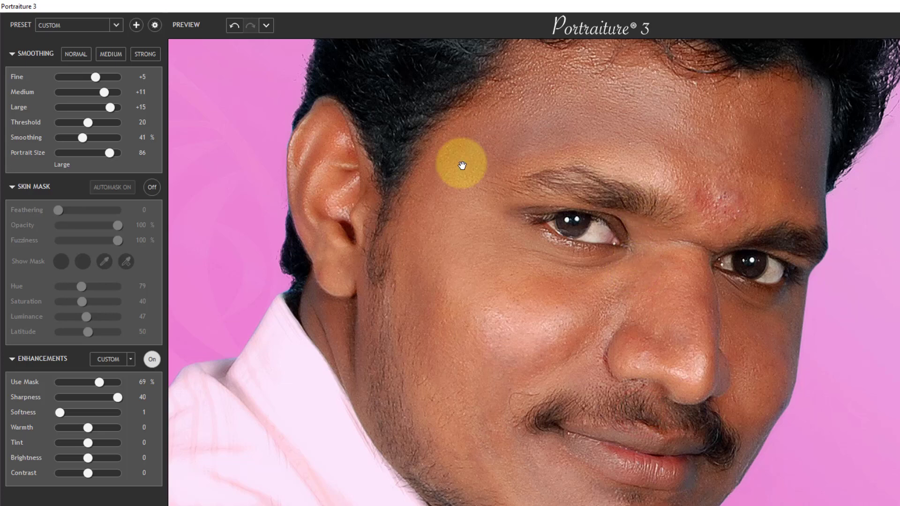
drag(471, 142, 422, 334)
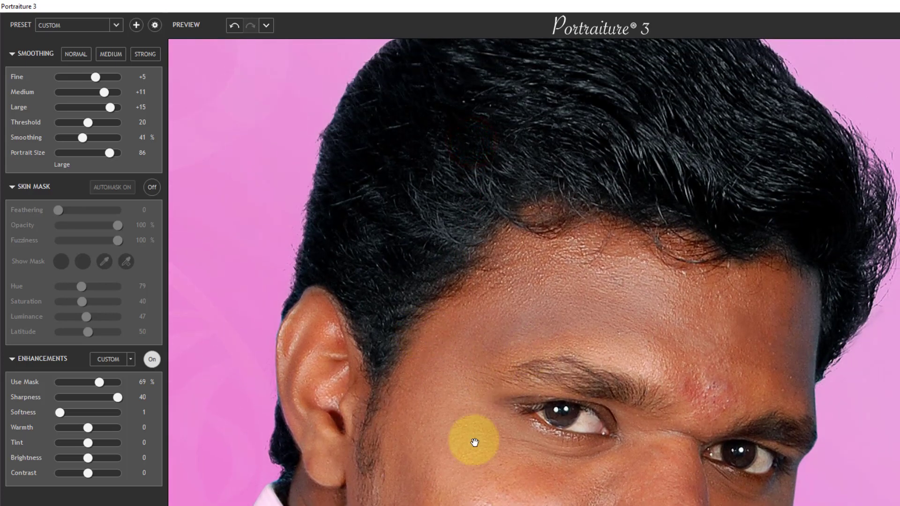
drag(468, 449, 544, 84)
Step: Check the collar, forehead and cheeks in the preview, then apply the Portraiture result
drag(529, 402, 521, 234)
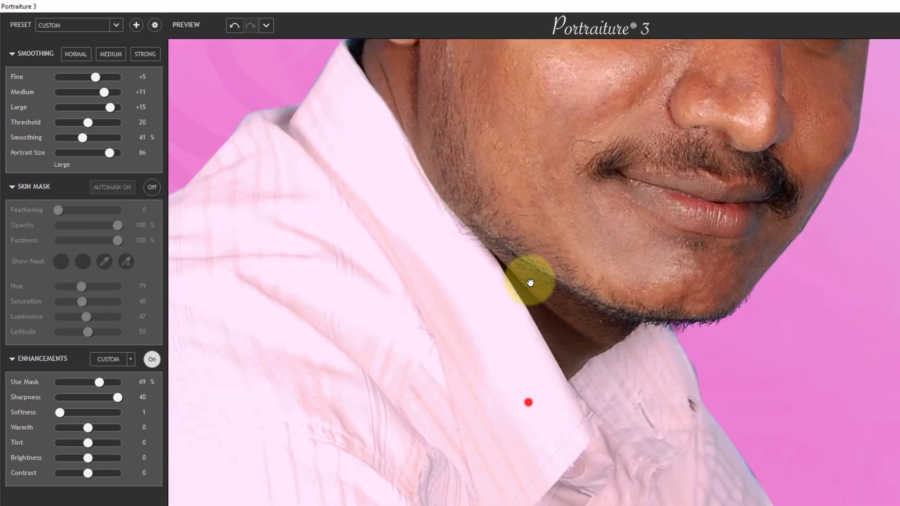
drag(630, 123, 416, 478)
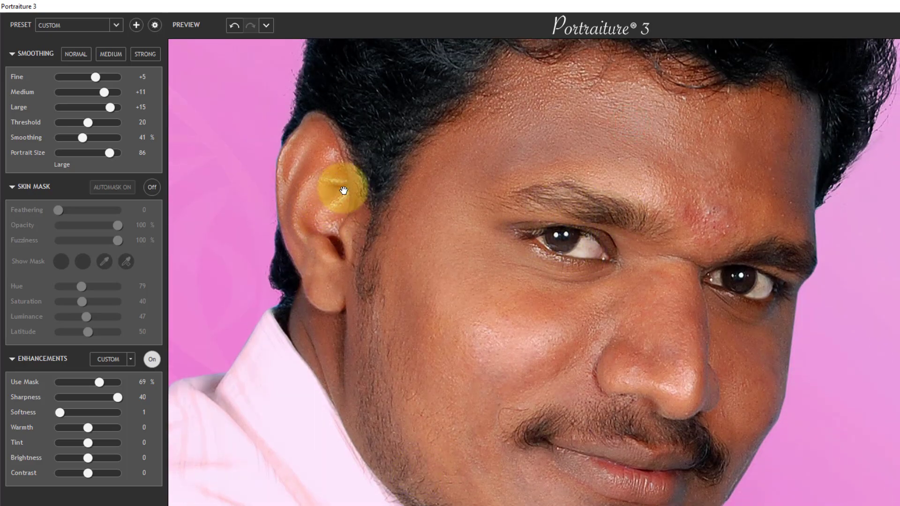
drag(472, 157, 408, 261)
click(603, 421)
drag(606, 368, 606, 262)
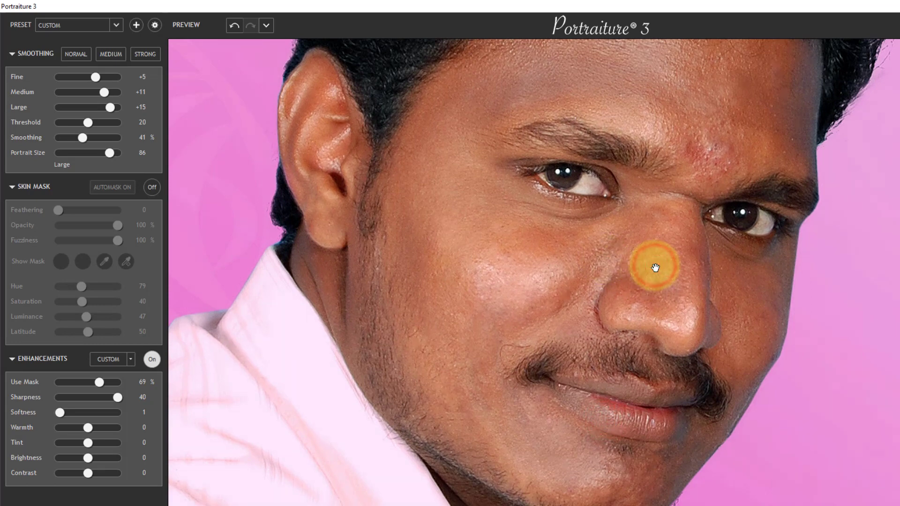
drag(656, 267, 659, 264)
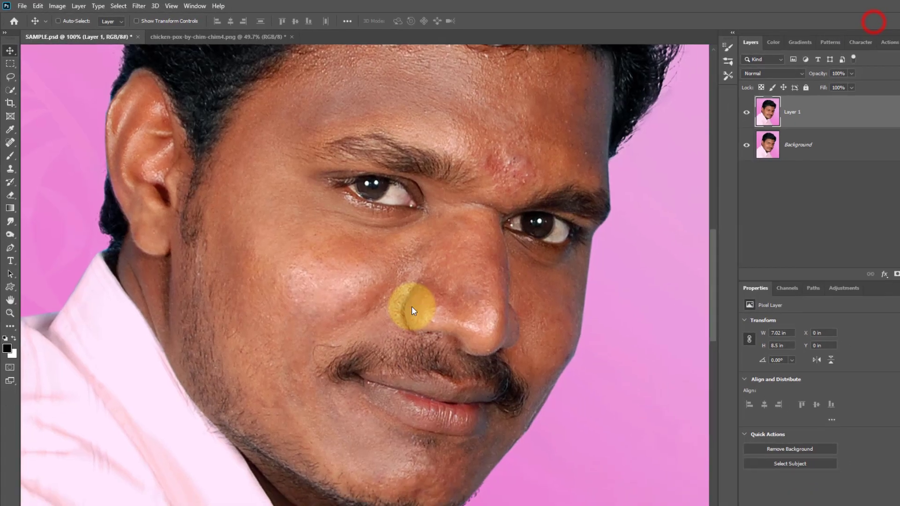
drag(411, 305, 380, 285)
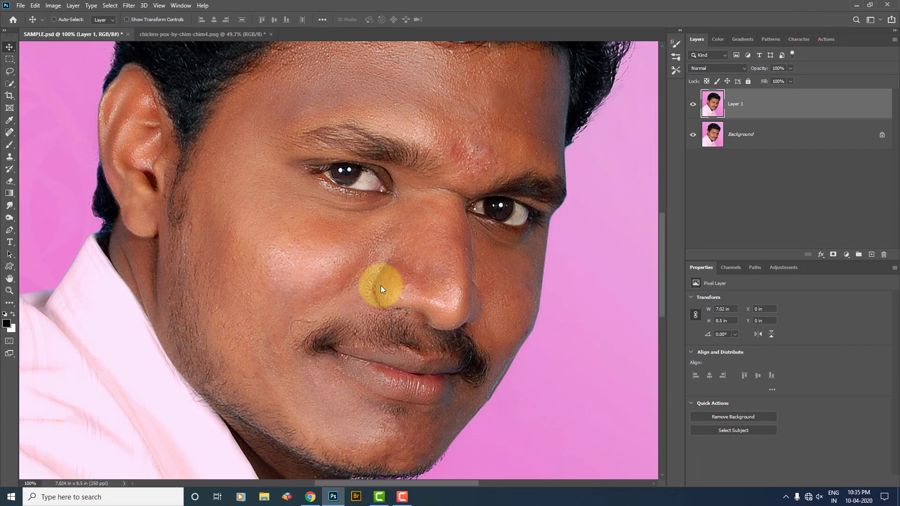
Step: Review the smoothed portrait zoomed out, then back at full size, panning across the face
click(409, 228)
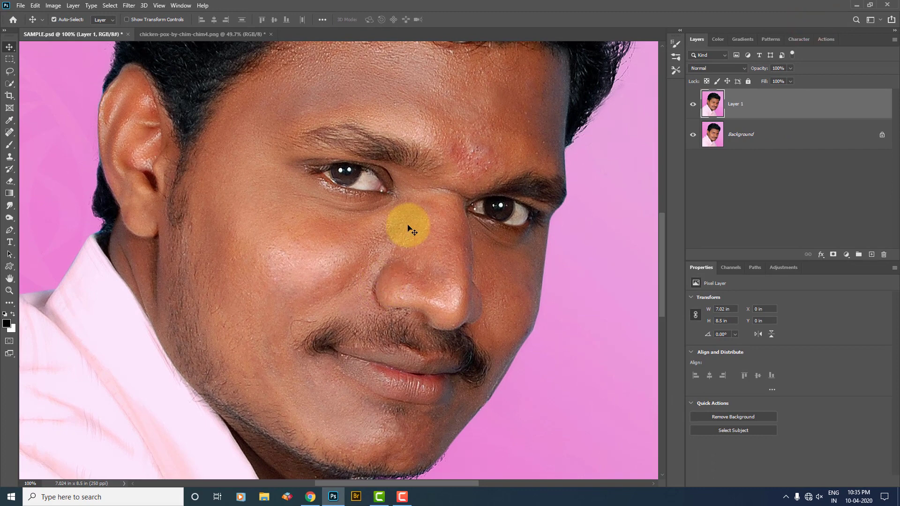
key(ctrl+minus)
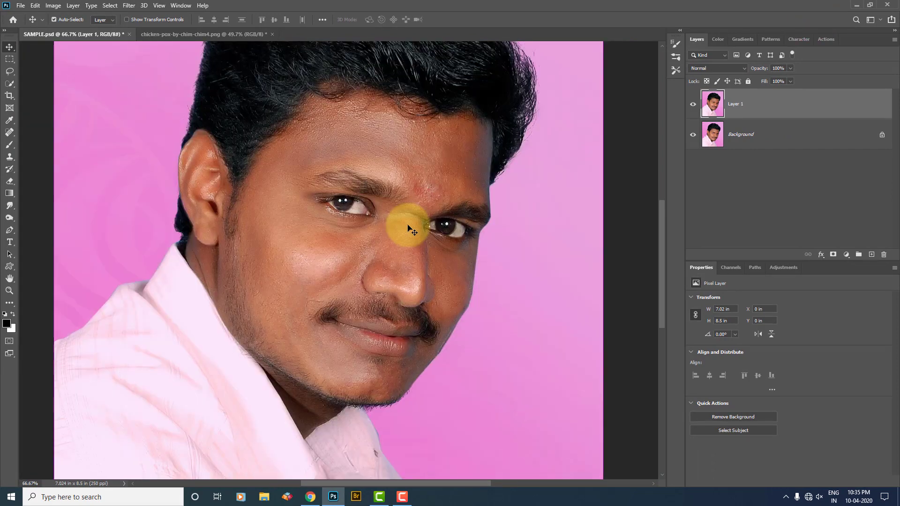
key(ctrl+plus)
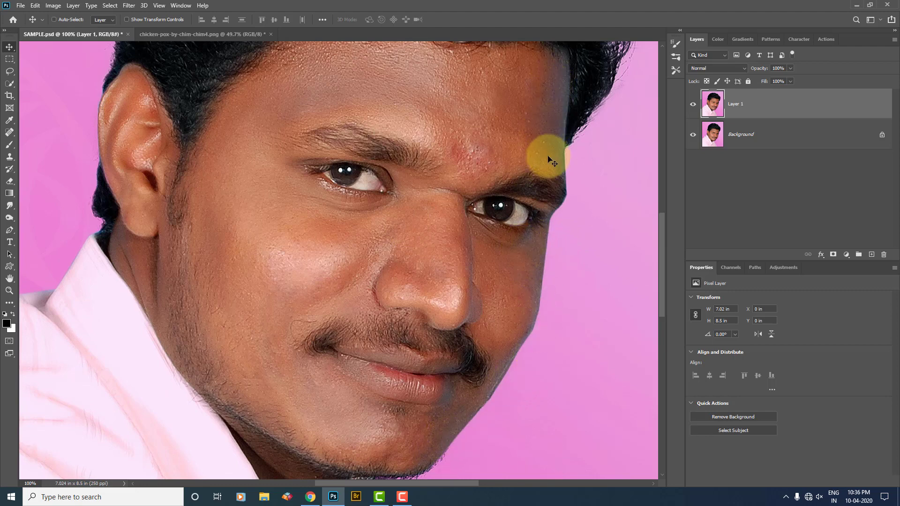
drag(404, 117, 377, 165)
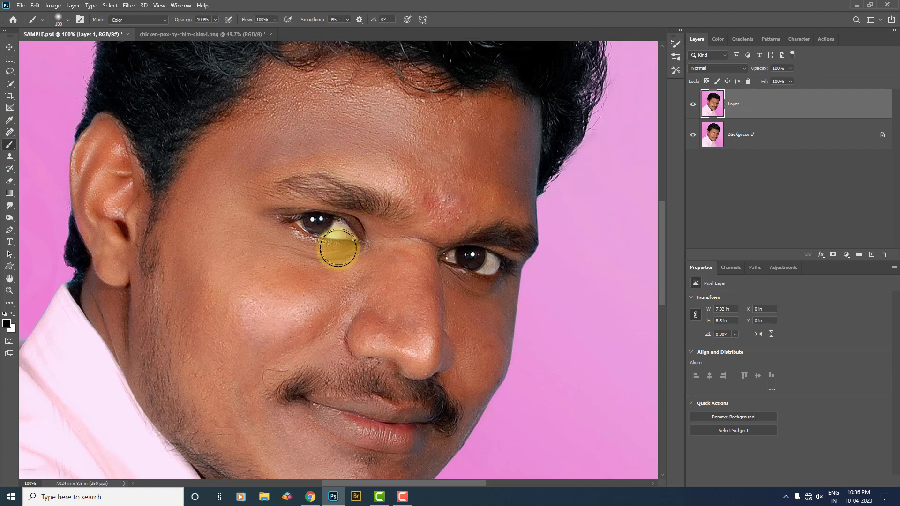
Step: Set the brush to 31% opacity and Color blend mode
click(333, 175)
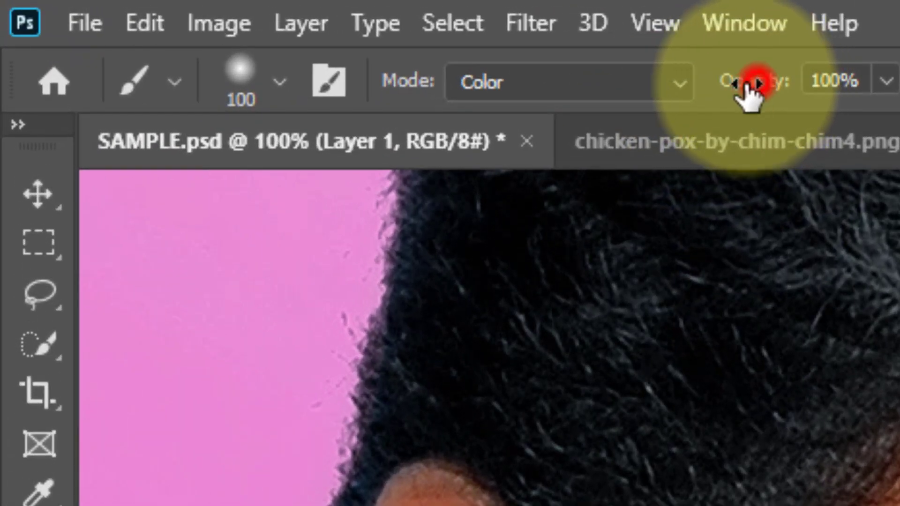
drag(749, 86, 625, 117)
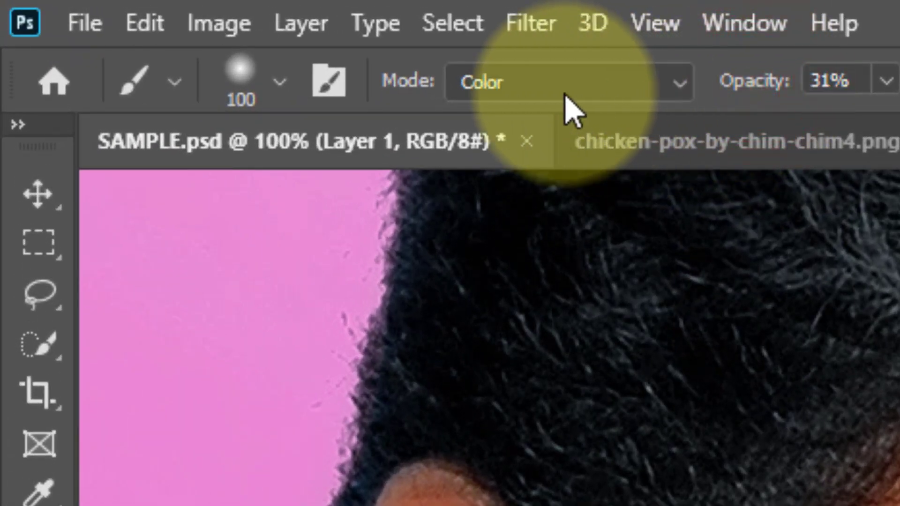
click(529, 87)
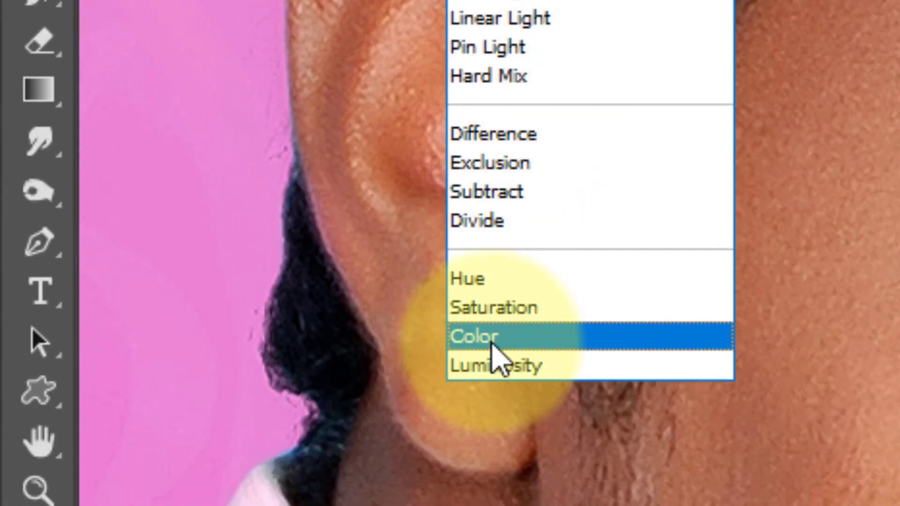
click(492, 345)
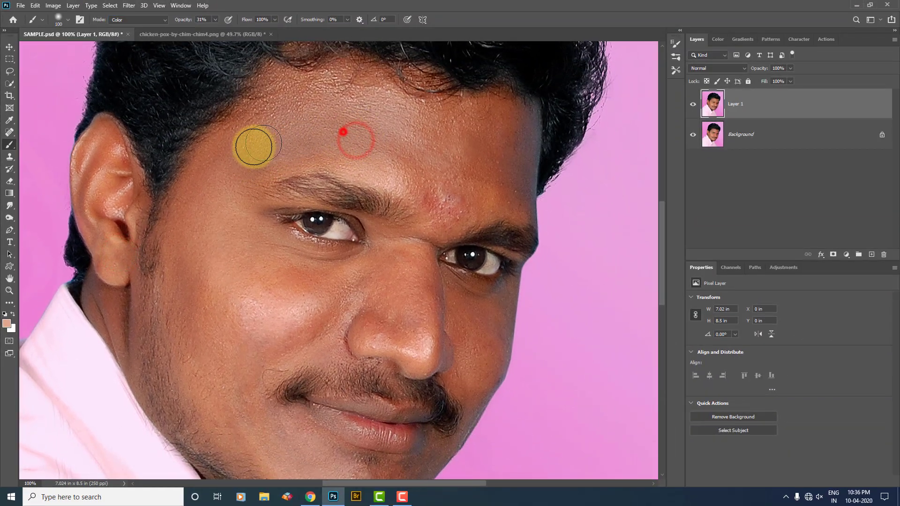
Step: Paint Color-mode skin tone over the forehead and temples to even them out
click(269, 143)
click(344, 153)
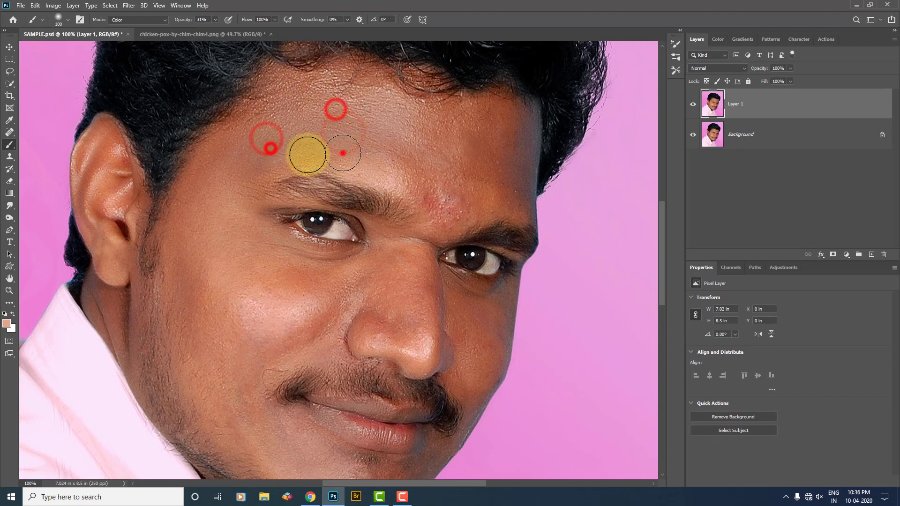
click(366, 162)
click(322, 123)
click(189, 291)
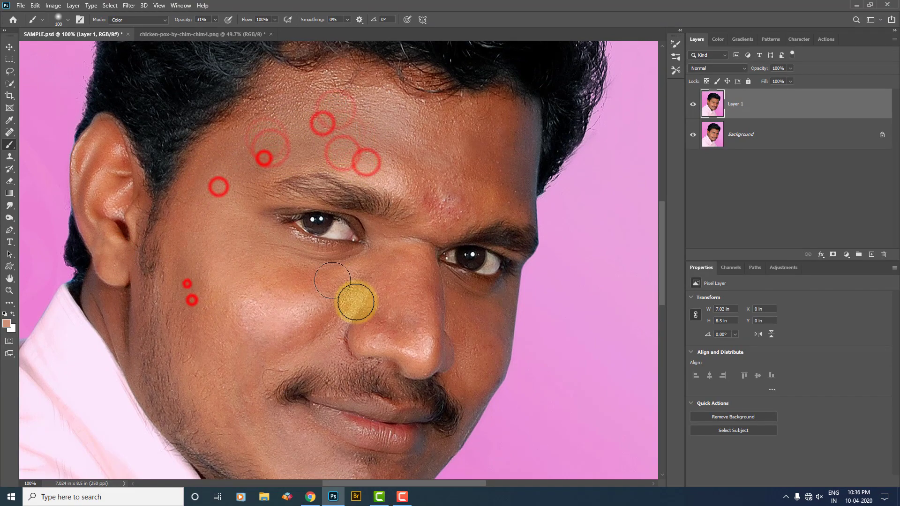
click(505, 145)
click(521, 111)
click(523, 204)
Step: Even the skin colour on the cheeks and from the nose down across the lips
drag(450, 212, 414, 102)
click(455, 257)
click(431, 199)
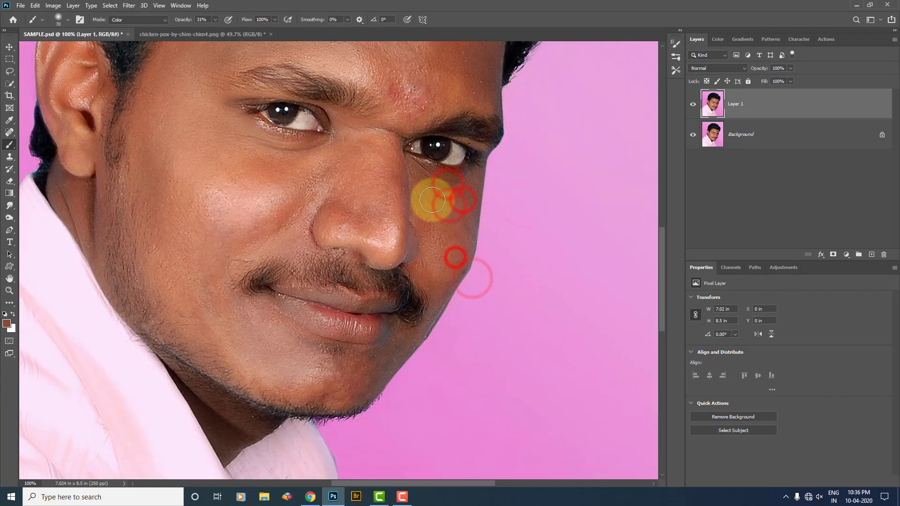
click(412, 338)
click(371, 328)
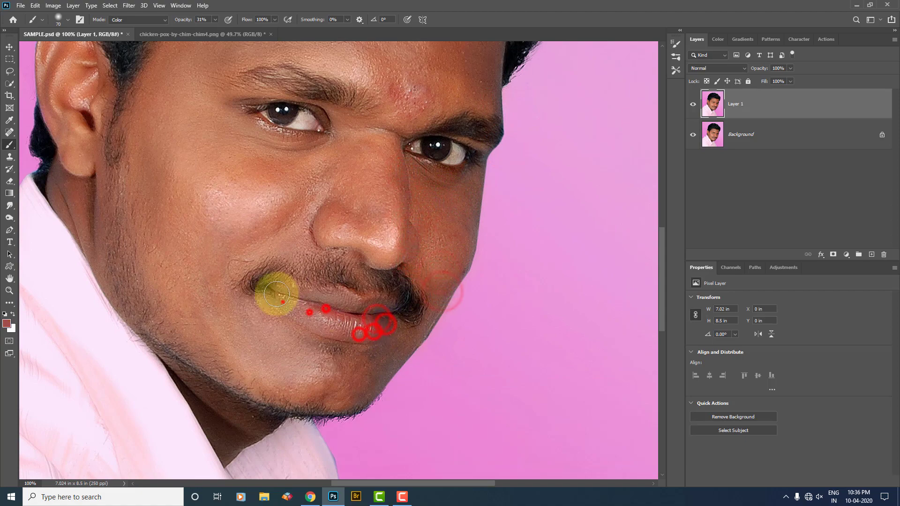
click(282, 302)
click(312, 296)
click(319, 309)
Step: Sample a salmon skin tone and paint it over the chin and cheeks
click(370, 357)
click(281, 366)
click(221, 311)
click(234, 154)
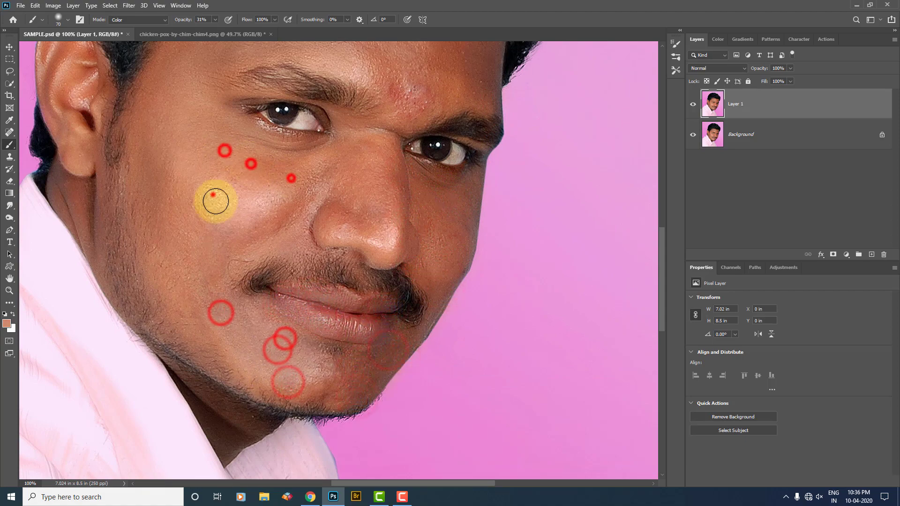
click(291, 178)
alt+click(325, 259)
Step: Even the skin colour around the nose and eyes, the upper lip and the chin
click(361, 125)
click(396, 120)
click(410, 151)
click(331, 235)
click(347, 311)
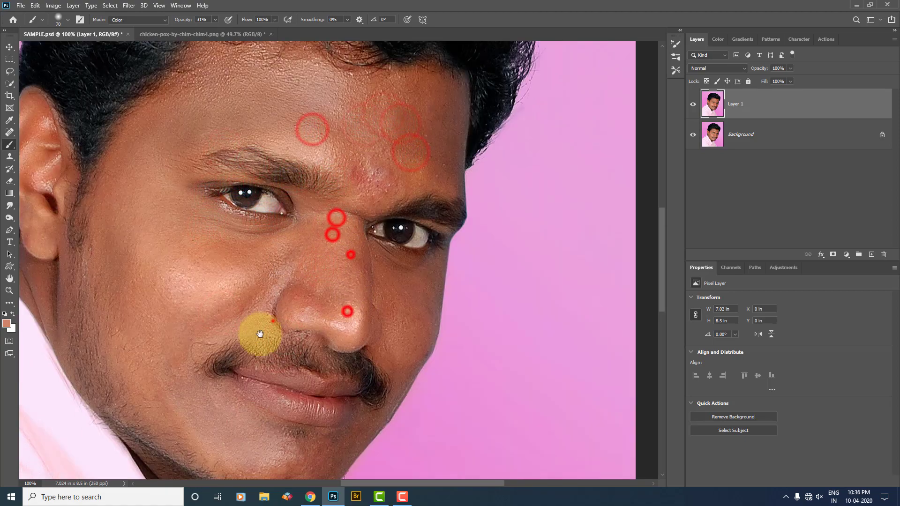
drag(194, 375, 273, 323)
click(241, 352)
click(287, 368)
click(313, 394)
click(363, 381)
Step: Zoom out and hide Layer 1 to compare with the original blemished Background
key(ctrl+minus)
key(ctrl+minus)
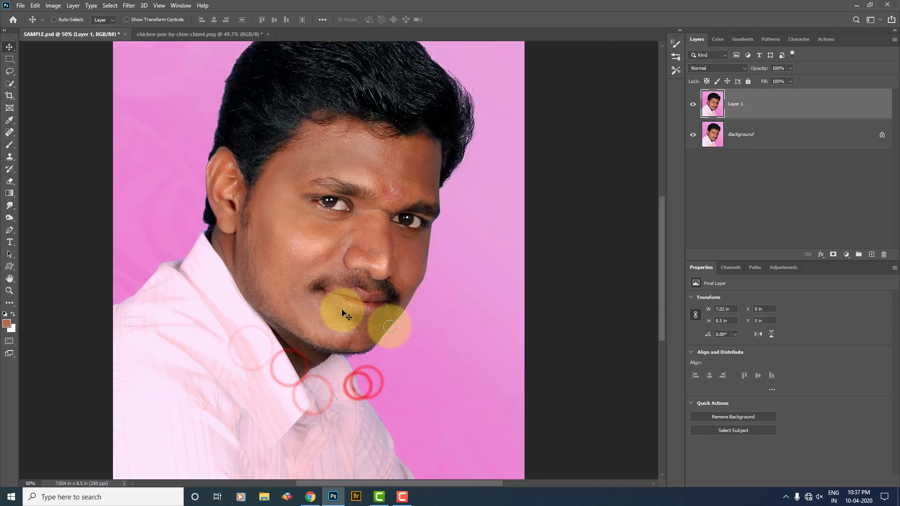
click(695, 108)
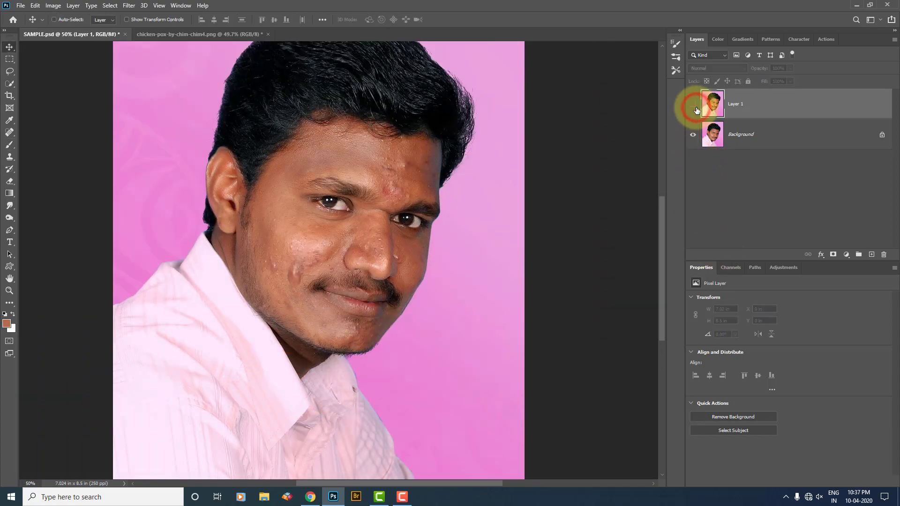